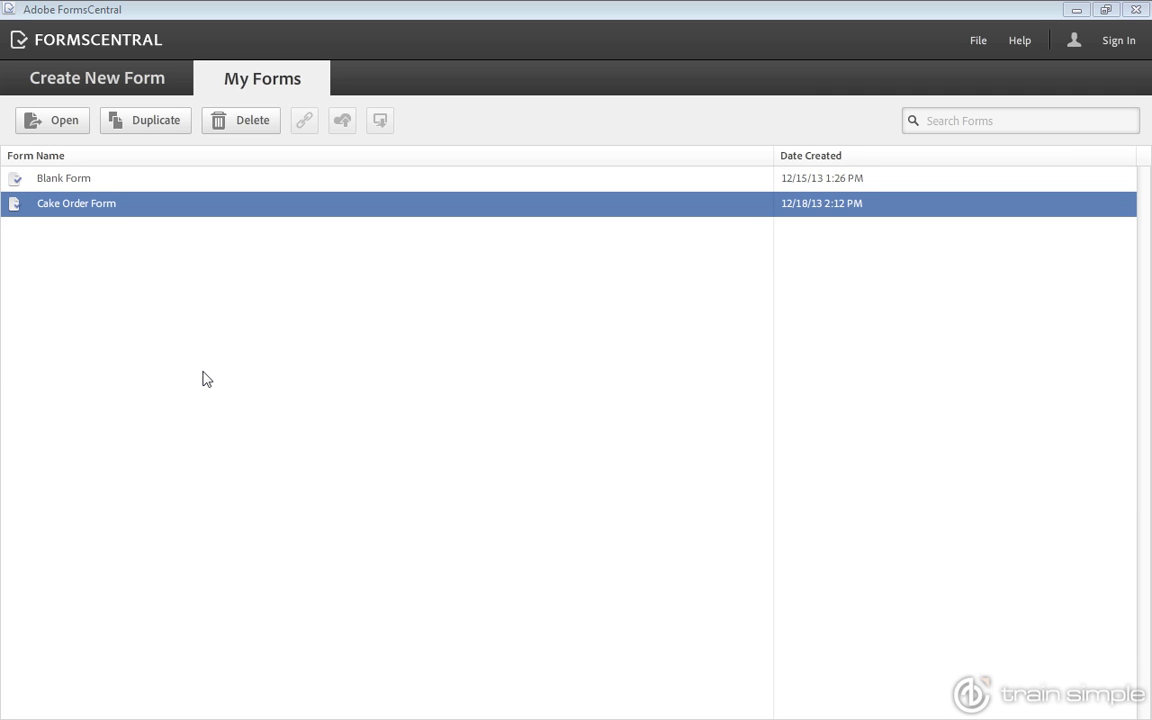
Step: Switch from My Forms to the Create New Form template gallery
click(107, 84)
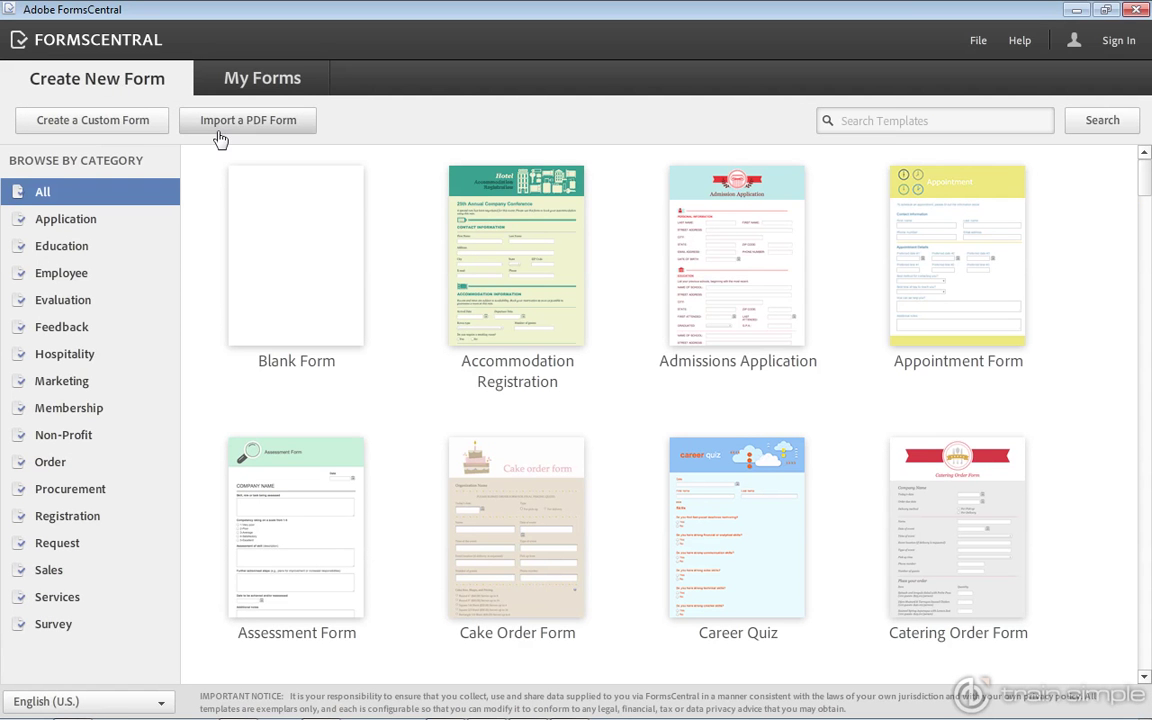
Step: Start a PDF form import, signing in with an Adobe ID when prompted
click(292, 124)
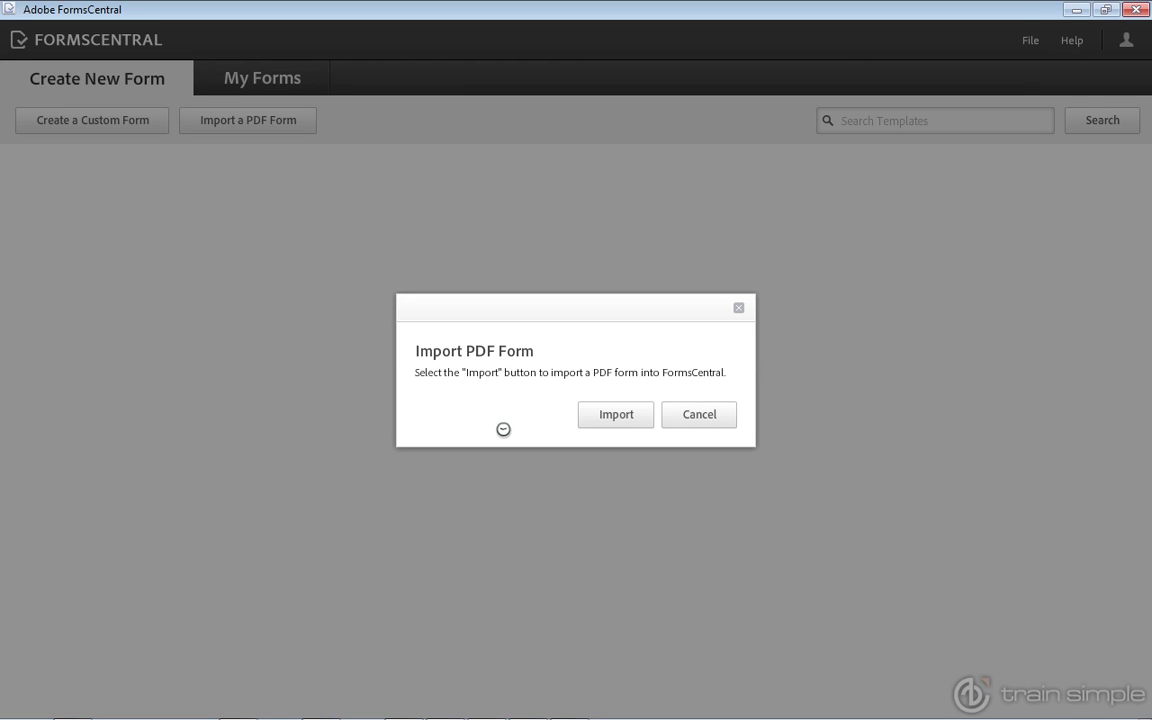
Step: Upload Nautilus Travel Job Description.pdf from C:\Acrobat Courses\Advanced Course\Course Files for import
click(616, 414)
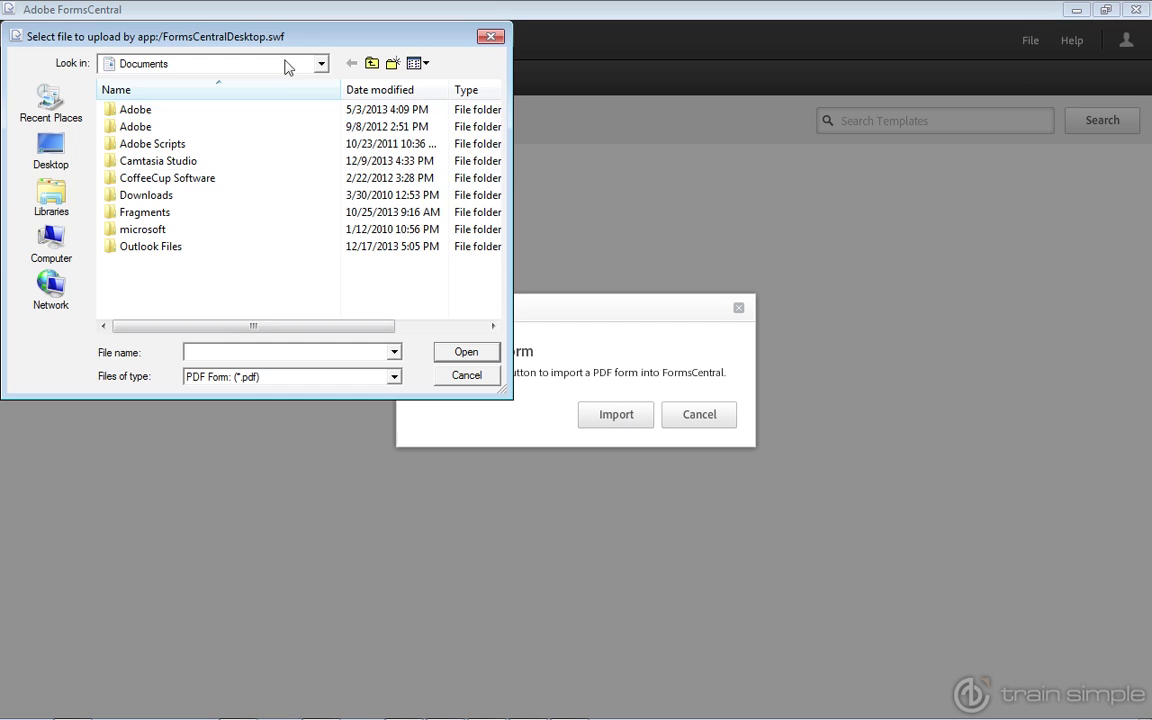
drag(288, 37, 591, 206)
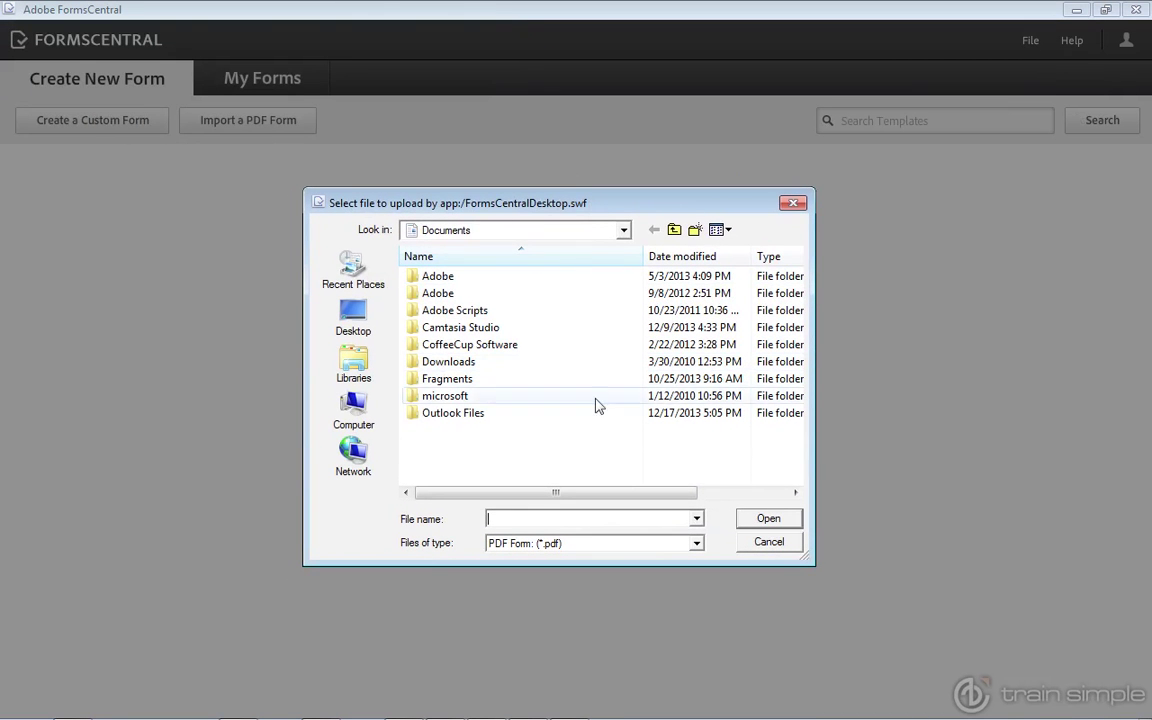
click(355, 405)
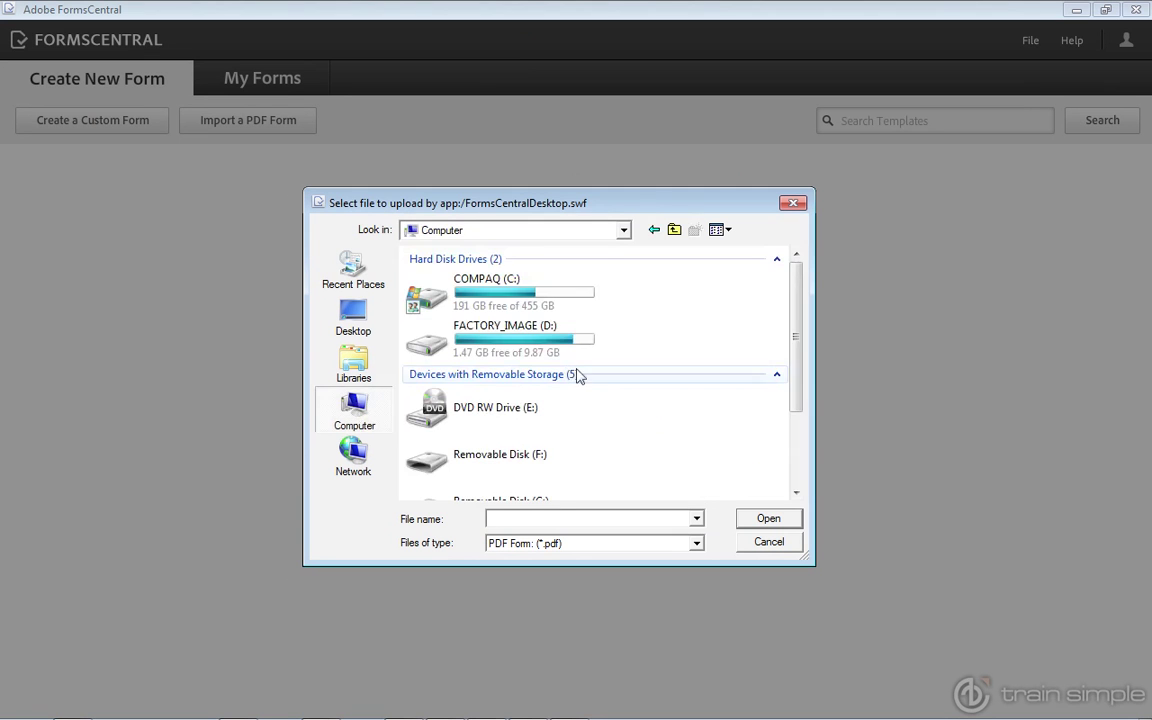
double_click(547, 303)
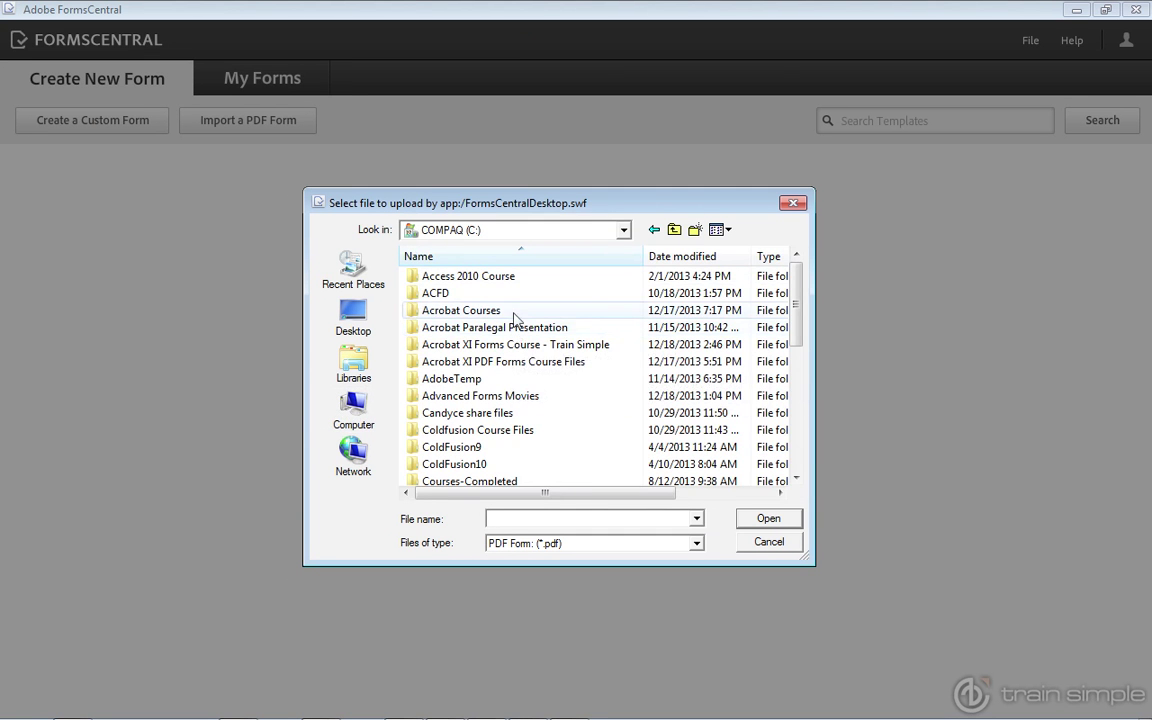
double_click(514, 313)
double_click(432, 295)
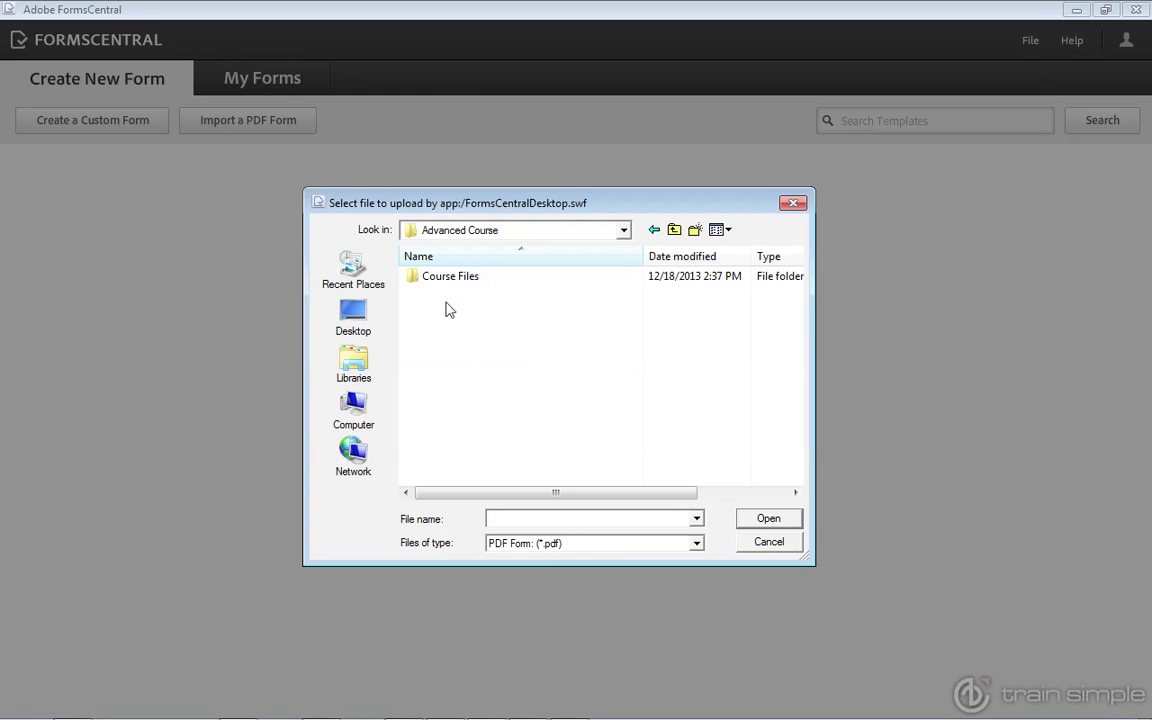
double_click(460, 284)
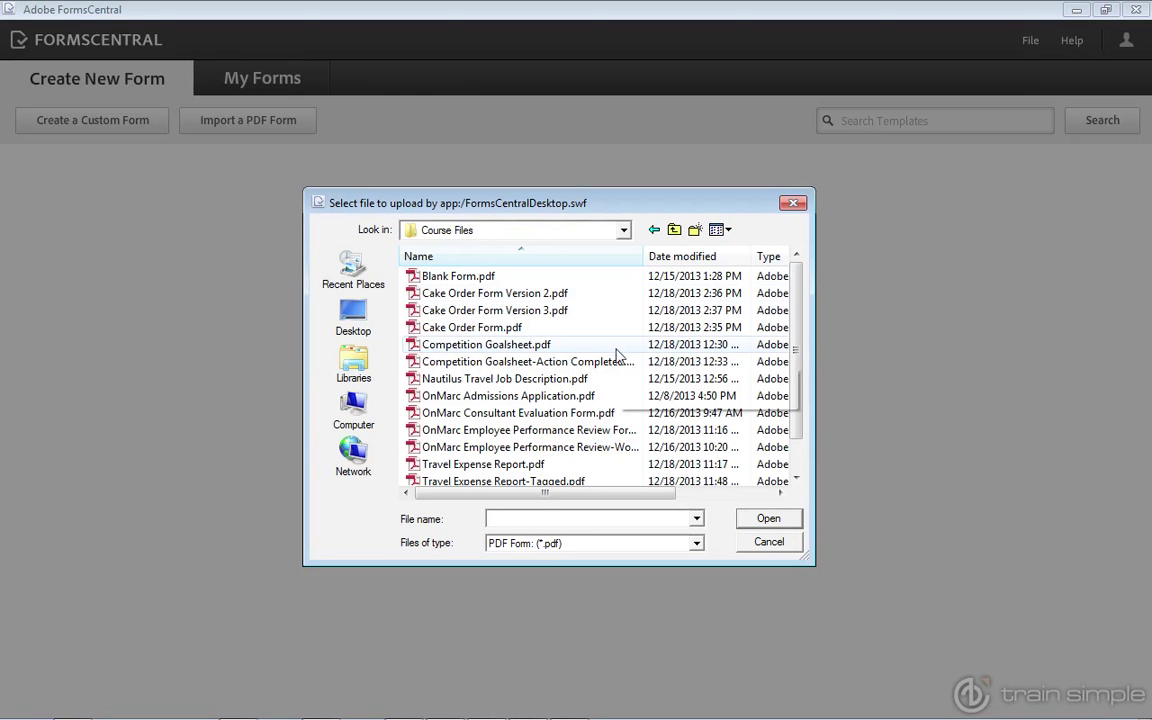
click(520, 379)
click(769, 521)
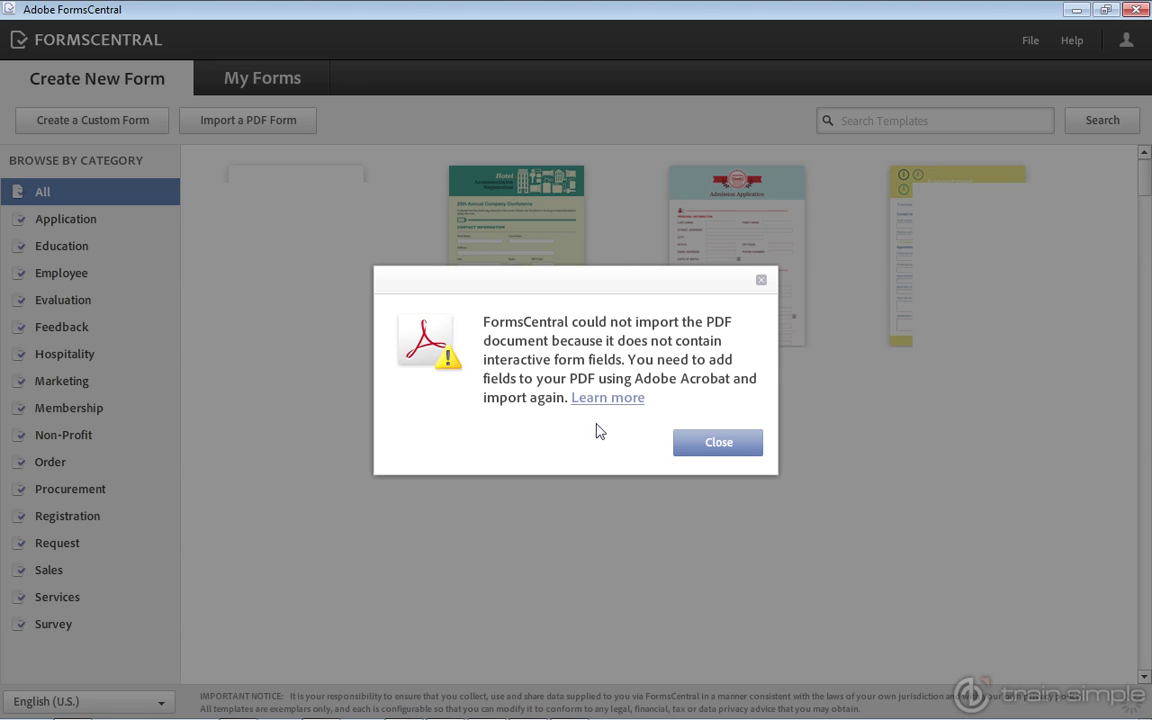
Step: Close the import error and retry Import a PDF Form, reaching the online-form limit notice
click(704, 443)
click(288, 128)
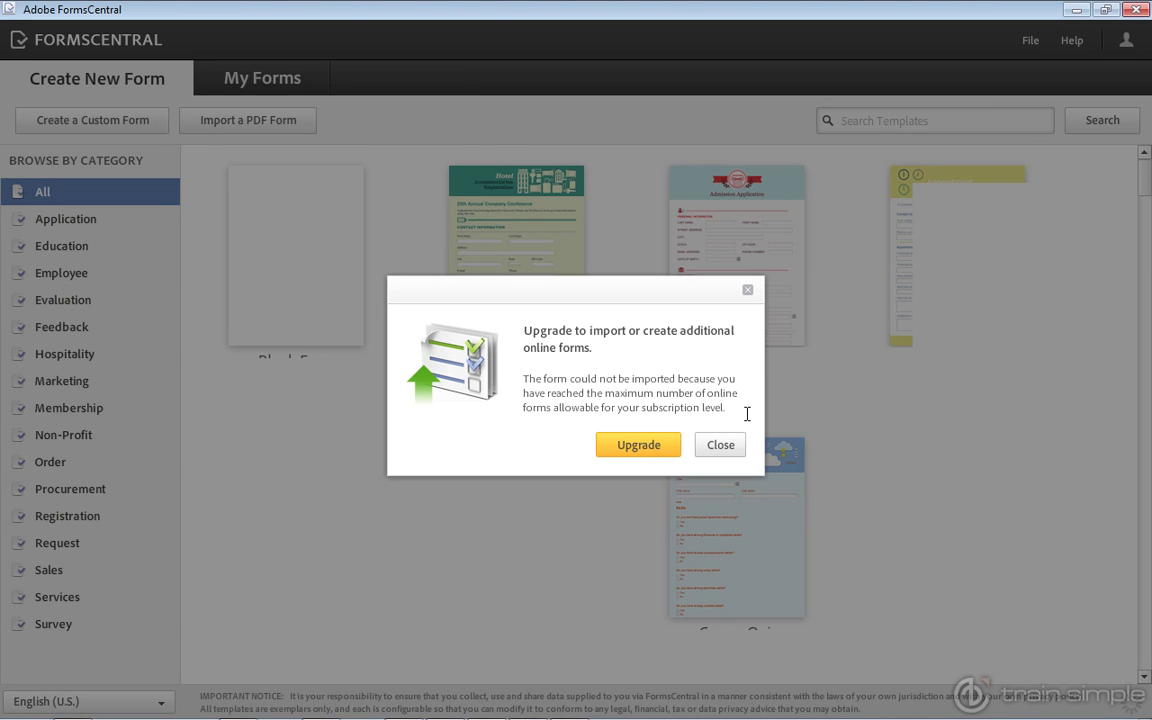
Step: Open the upgrade pricing page in Firefox and compare the Included, Basic and Plus plans
click(639, 445)
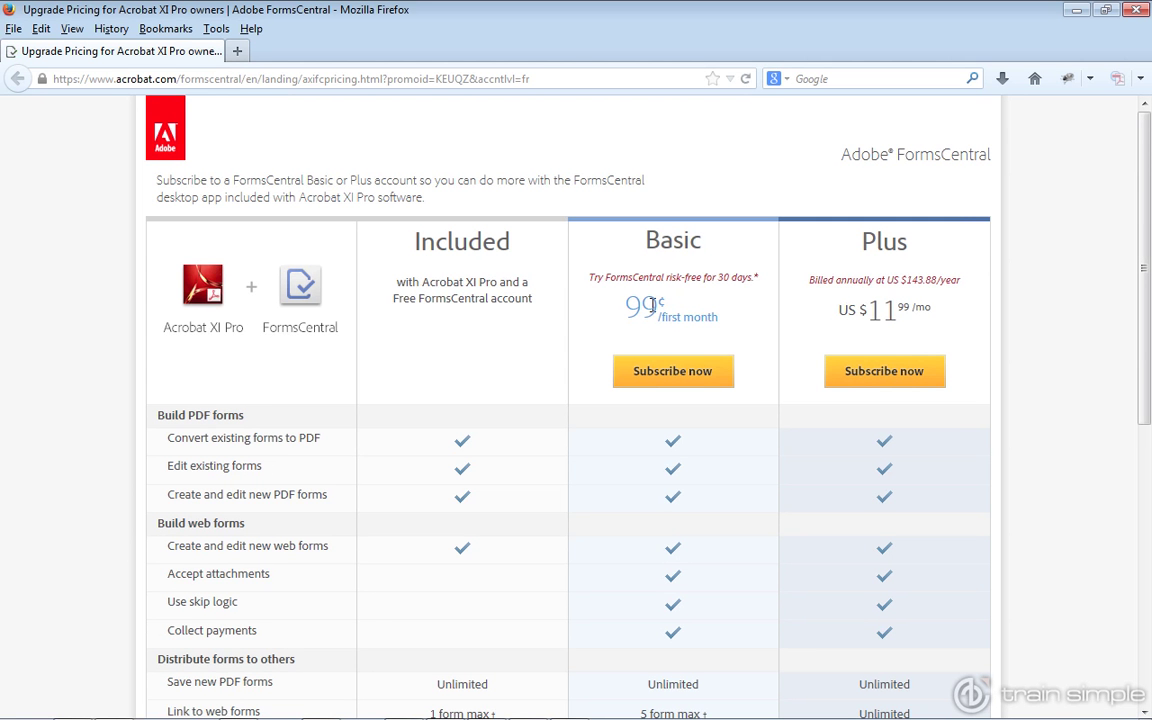
scroll(1148, 337, down, 1)
drag(1148, 337, 1147, 401)
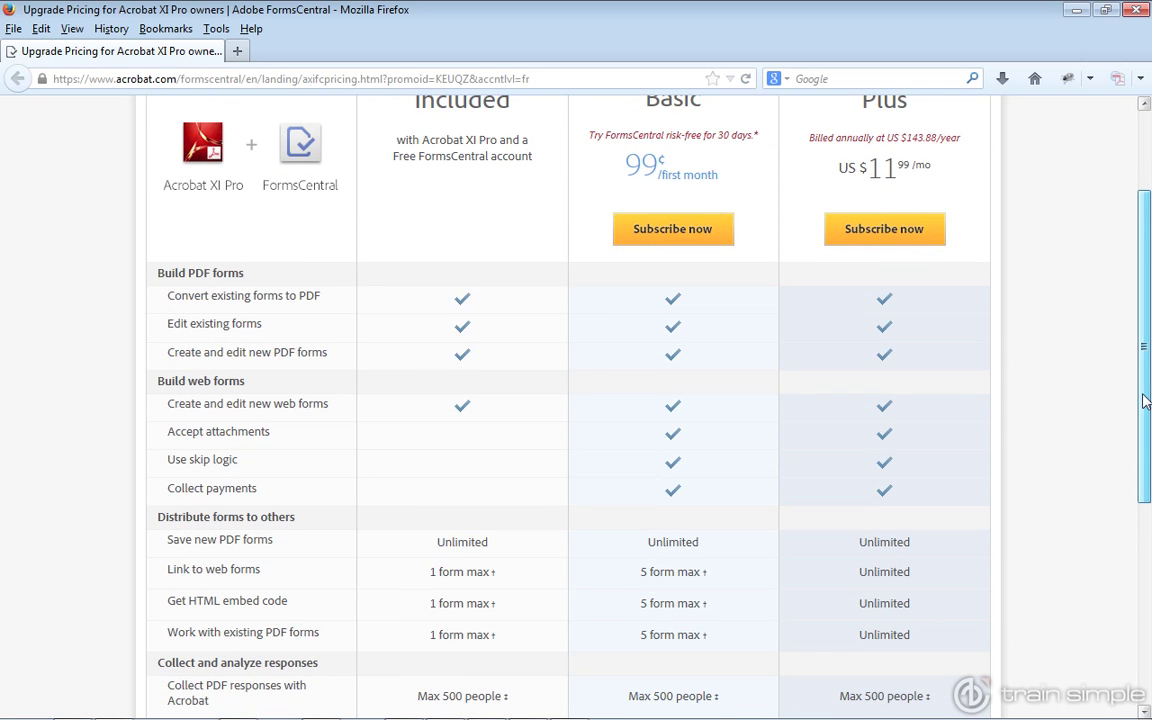
drag(1147, 401, 1131, 355)
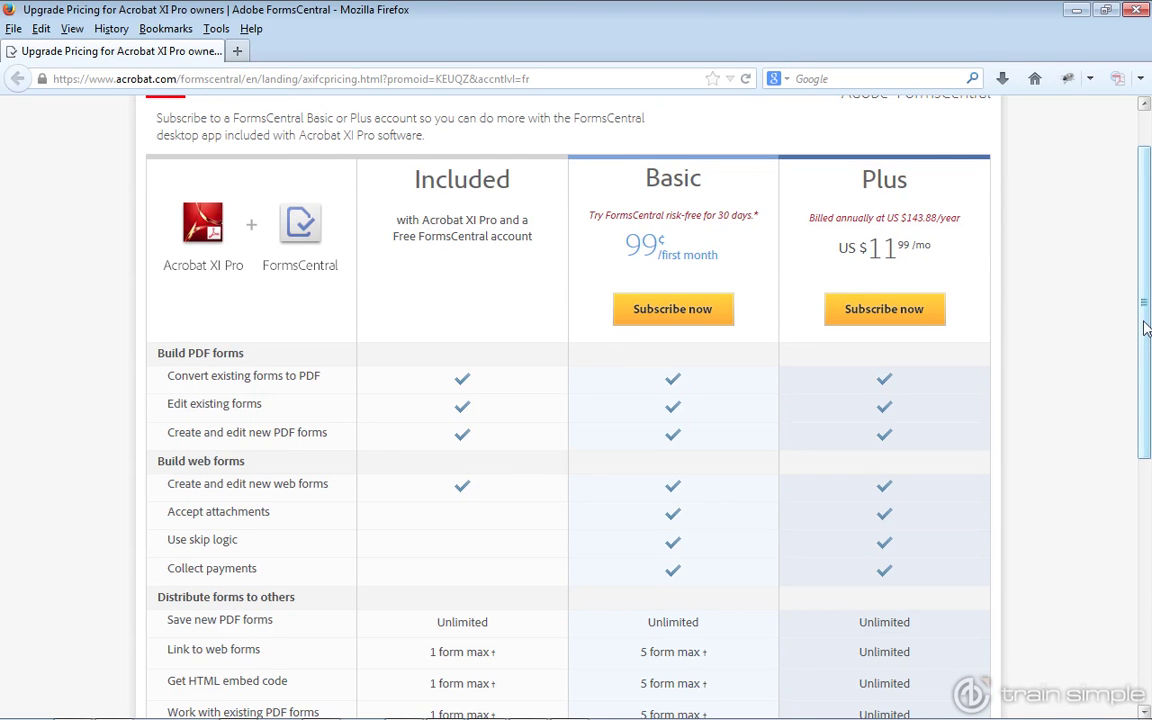
drag(1140, 331, 1146, 455)
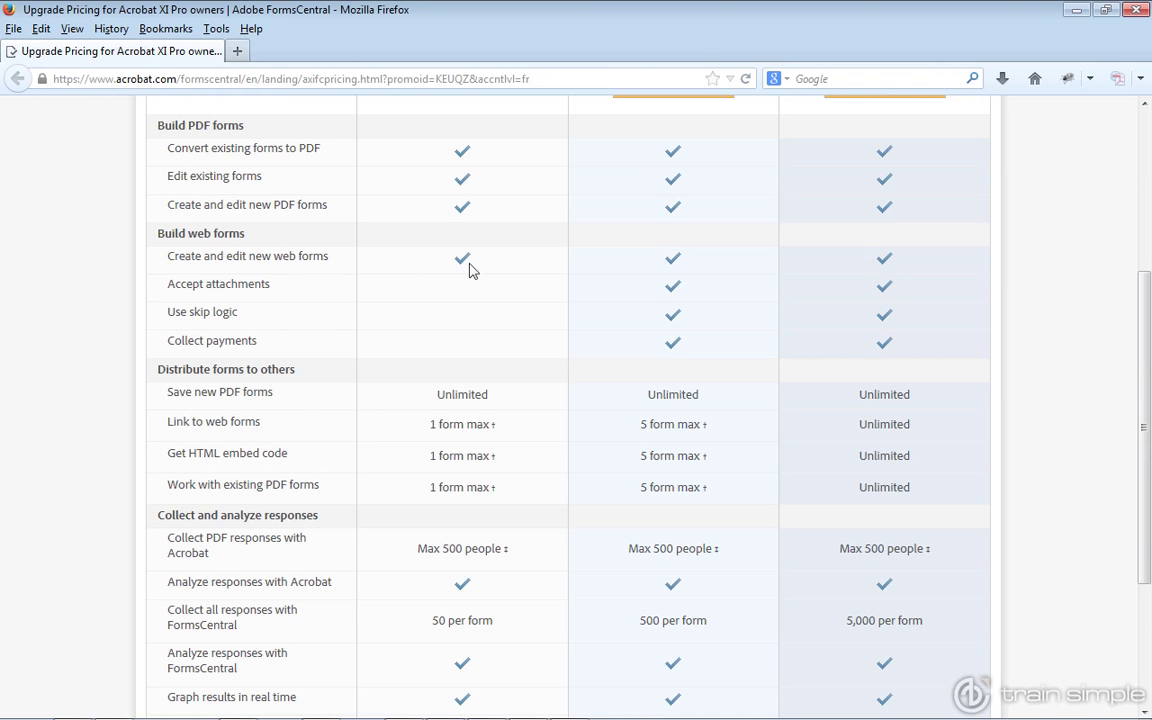
scroll(470, 270, down, 4)
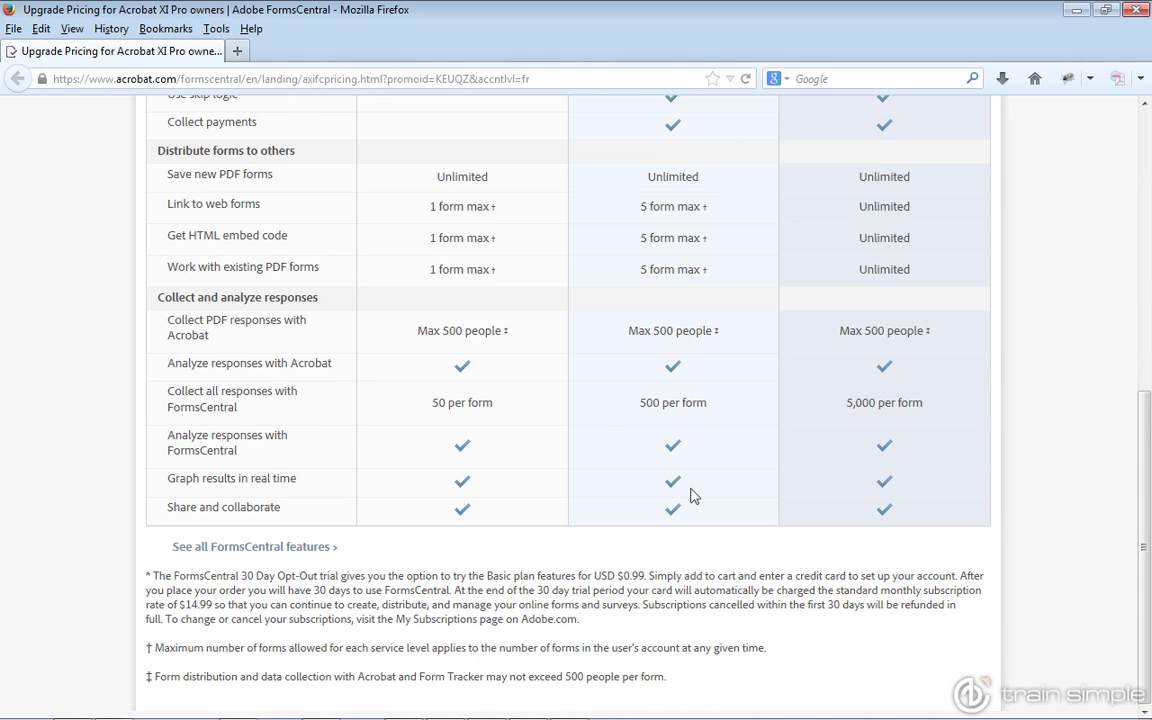
drag(1146, 440, 1146, 179)
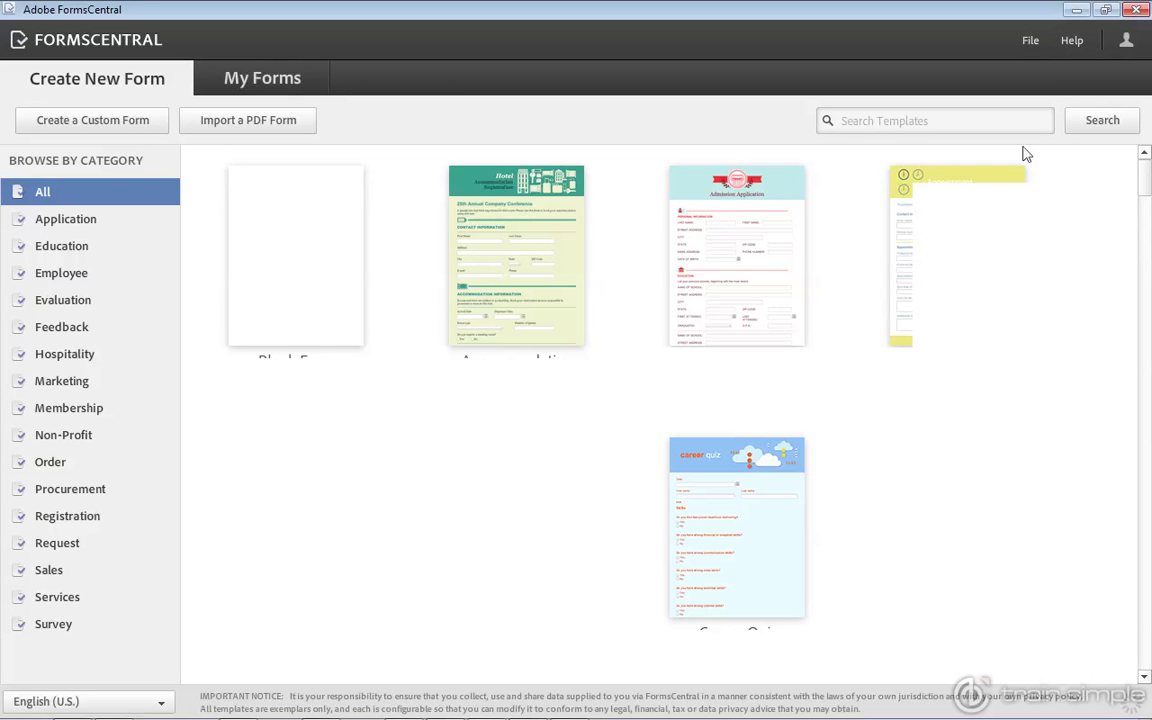
mouse_move(366, 470)
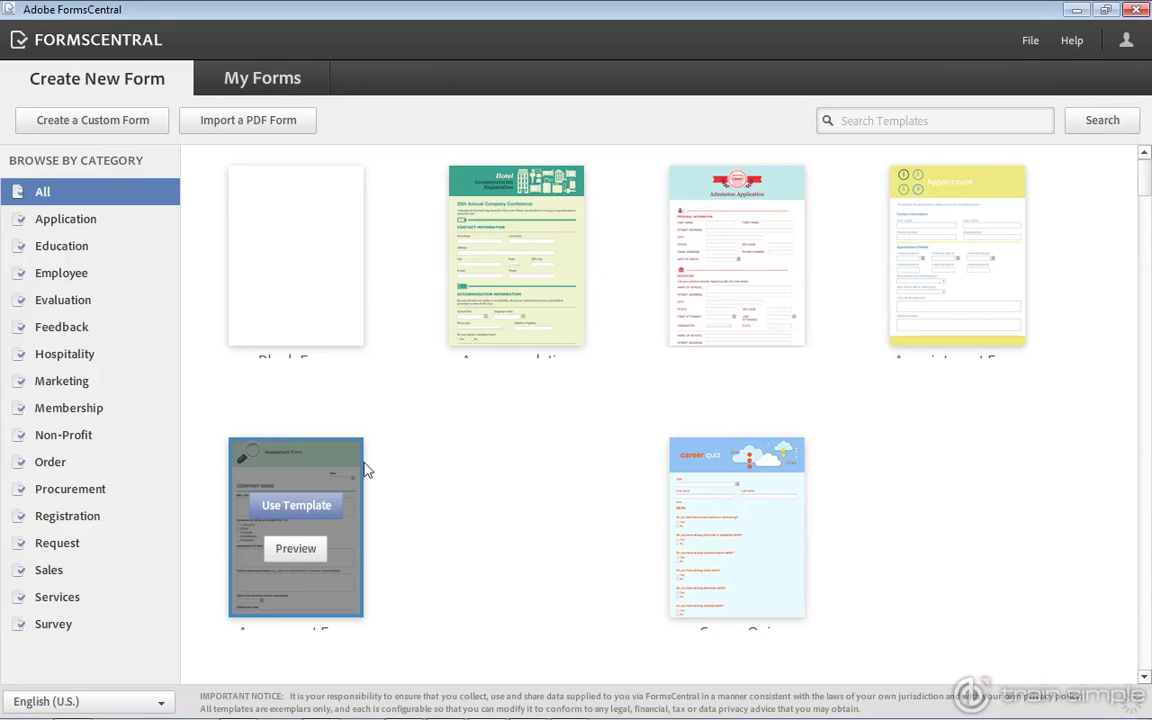
mouse_move(913, 483)
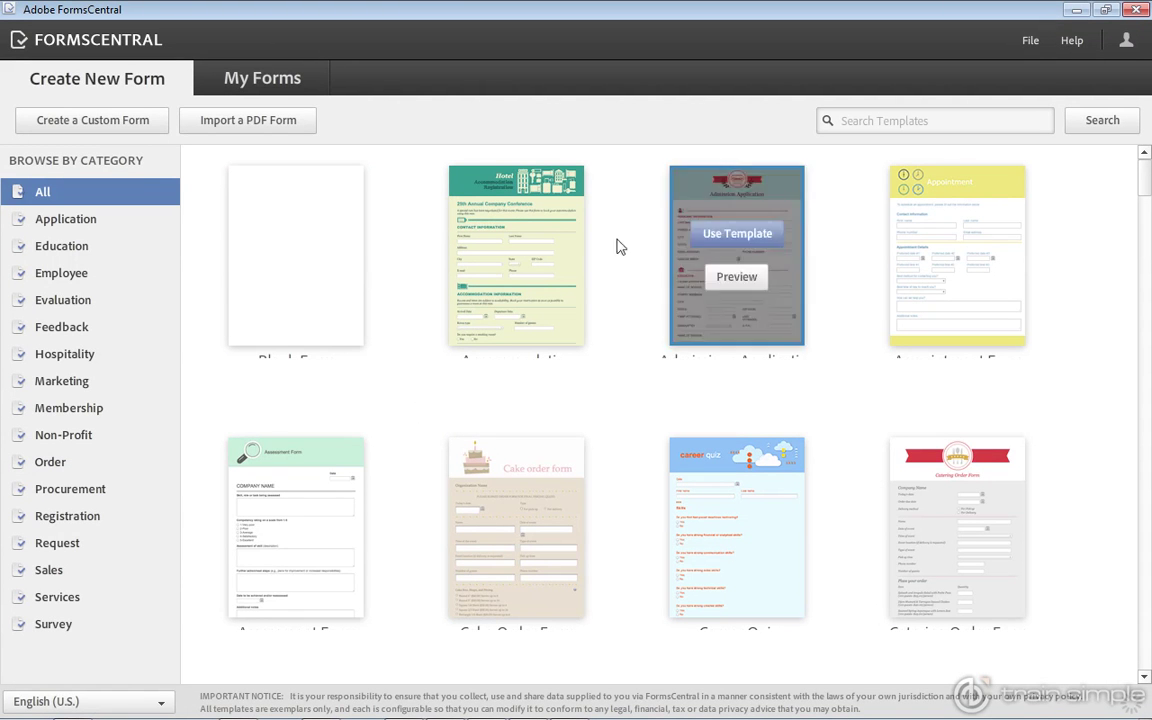
click(266, 134)
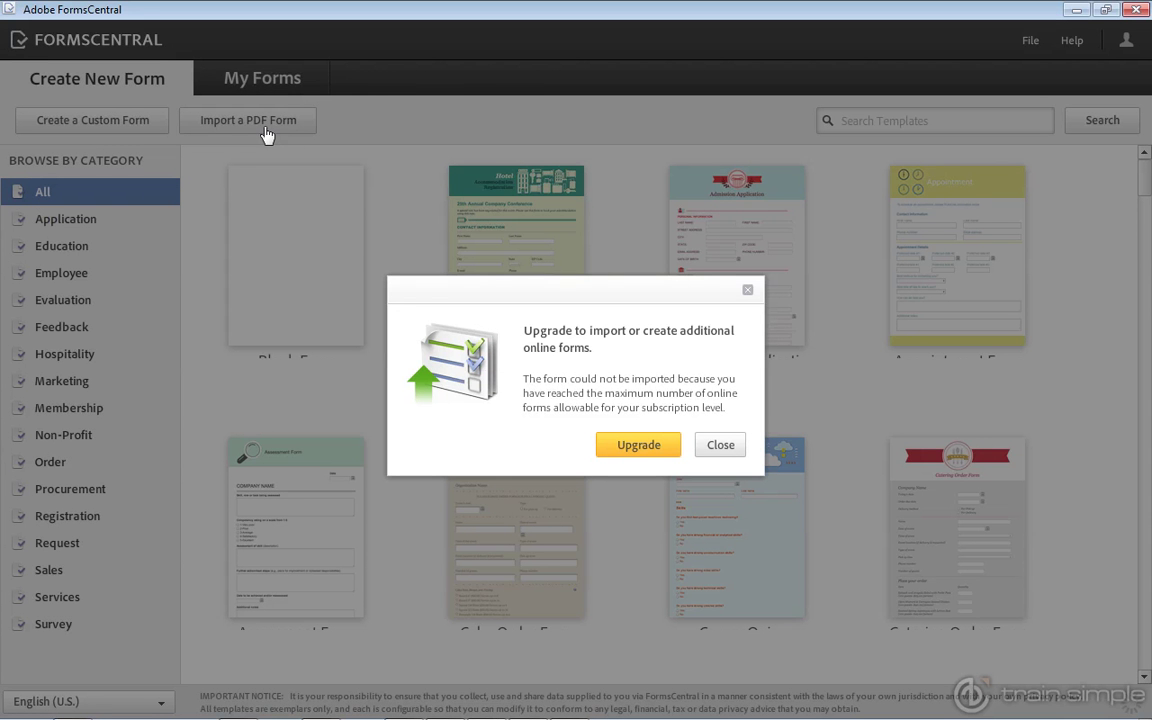
click(720, 446)
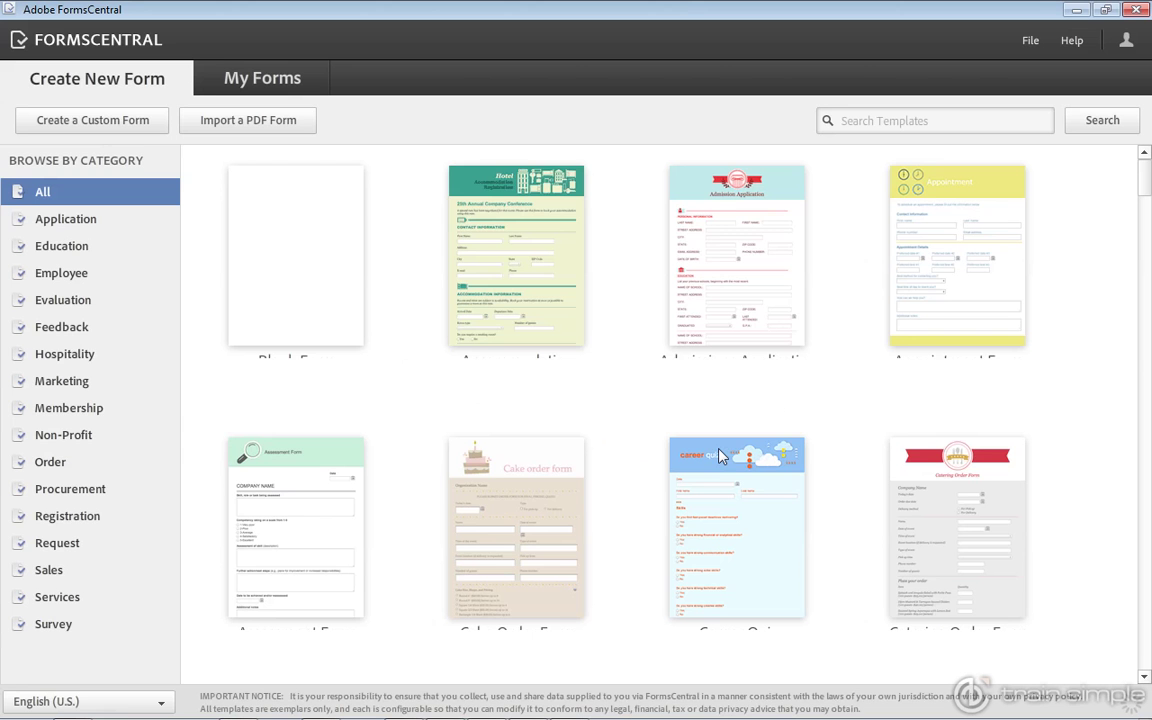
click(264, 86)
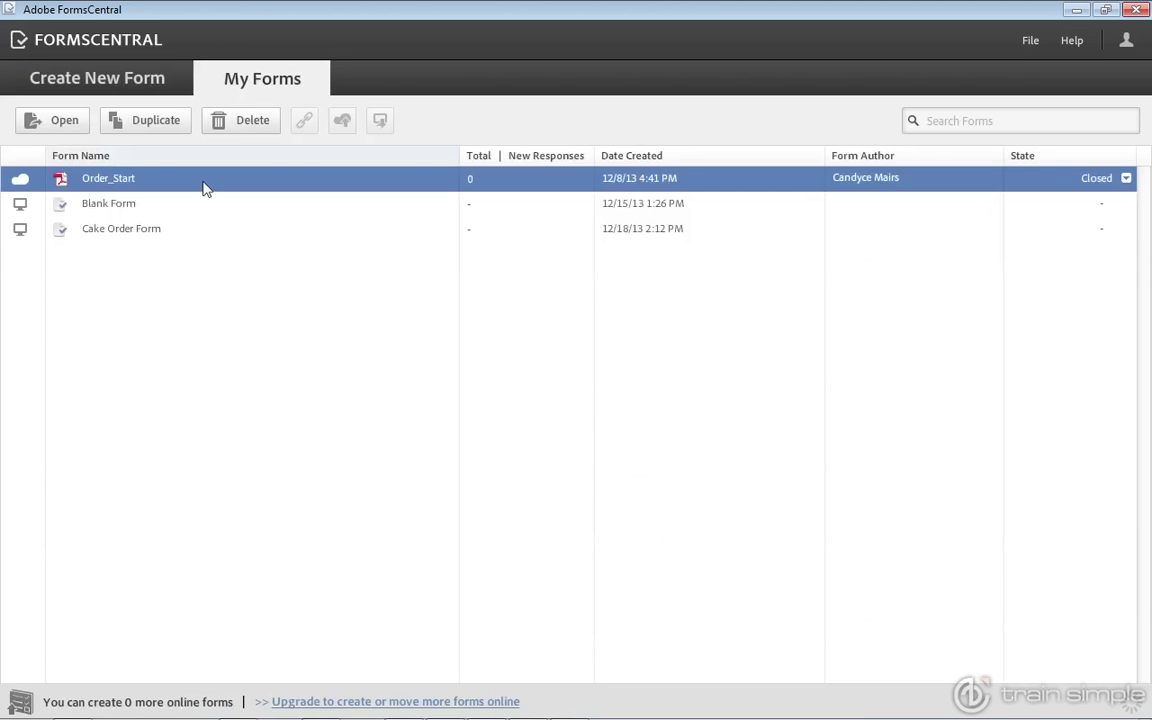
Step: Select Order_Start in My Forms and confirm its permanent deletion
click(128, 342)
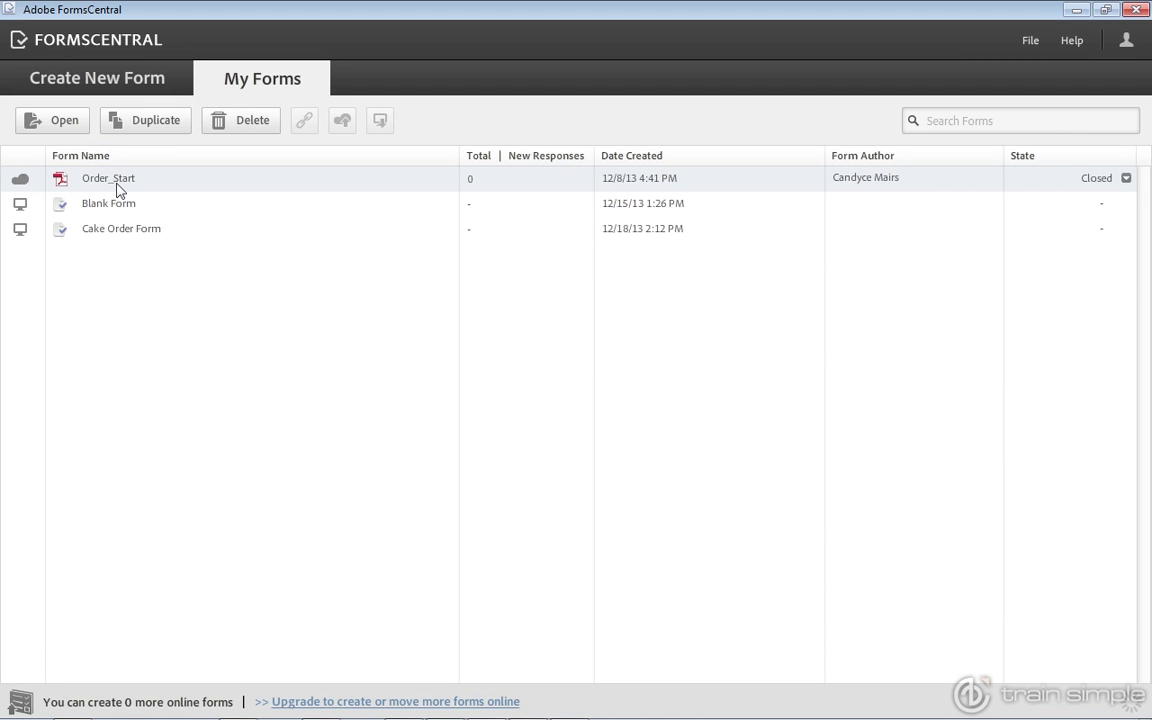
click(118, 186)
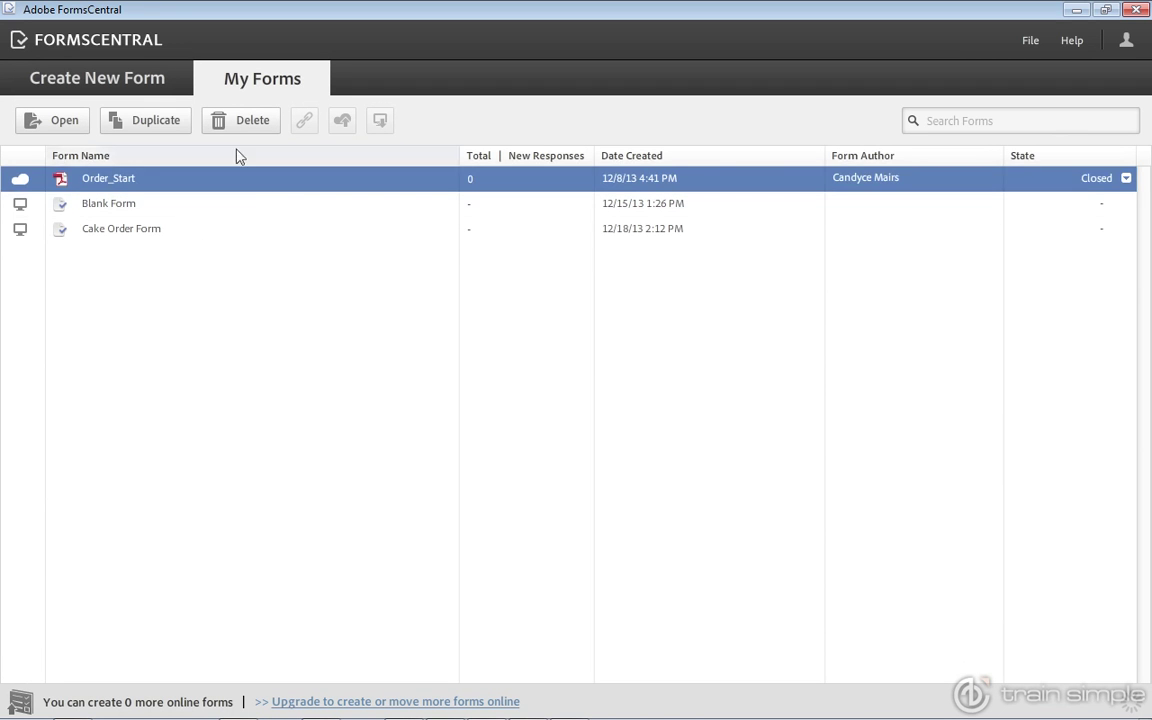
click(239, 122)
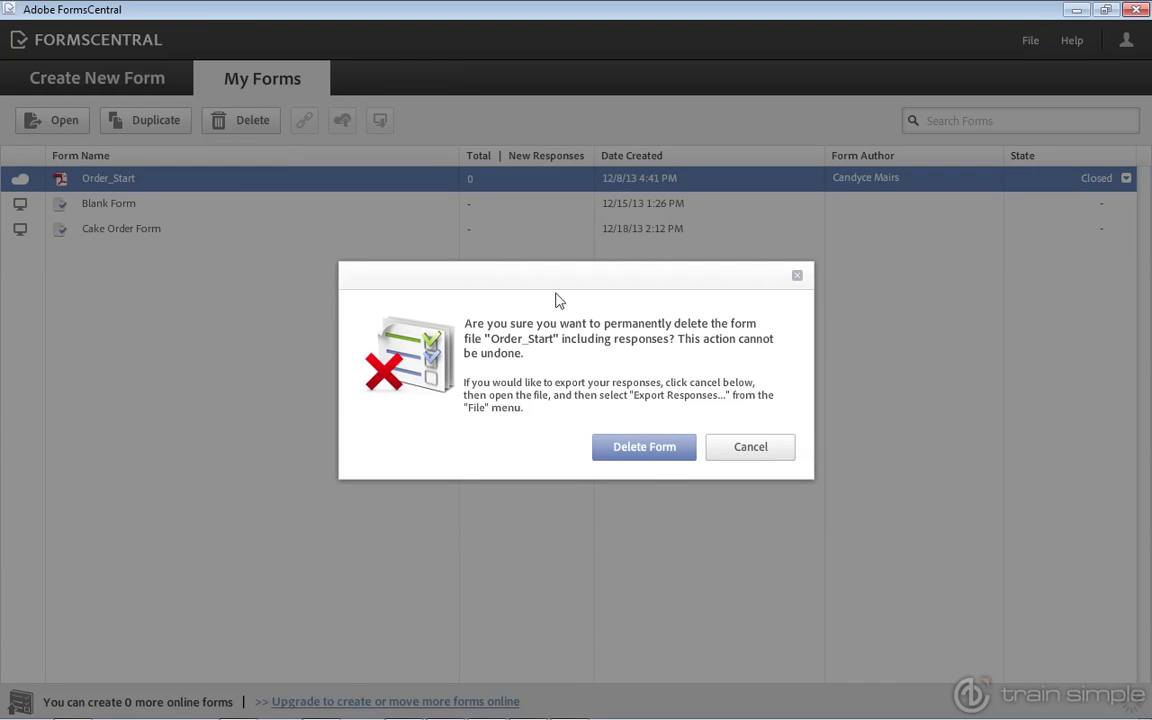
click(641, 454)
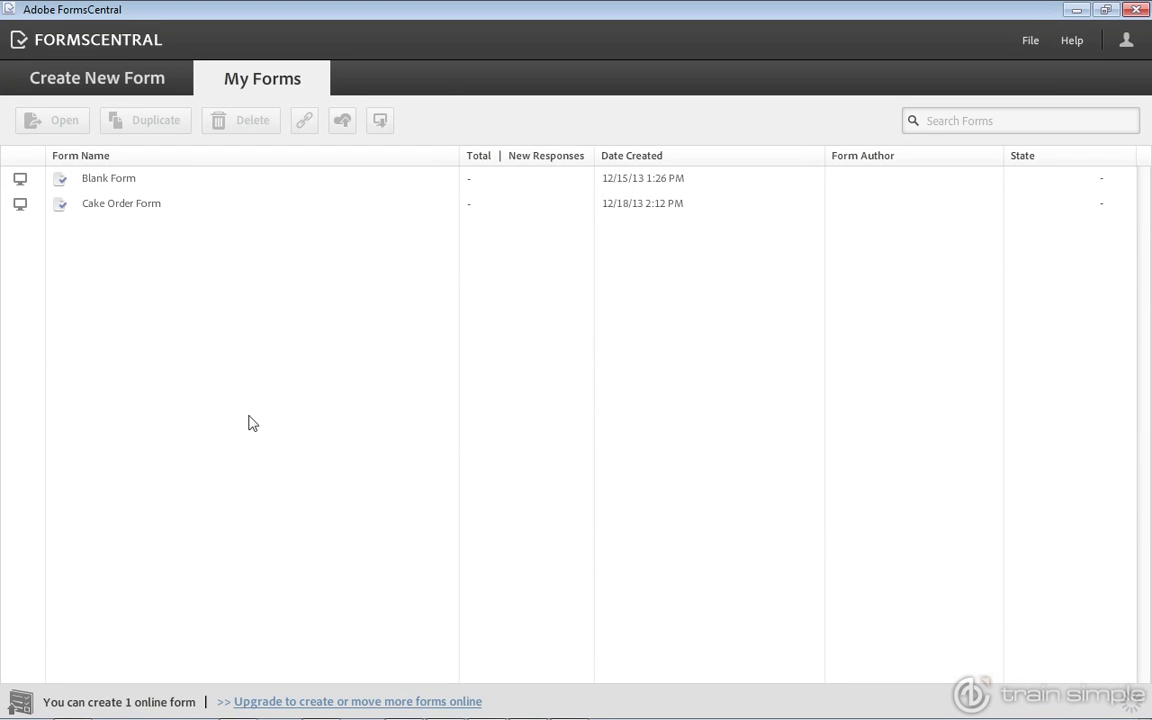
Step: Try importing OnMarc Consultant Evaluation Form.pdf and close the missing-form-fields error
click(141, 88)
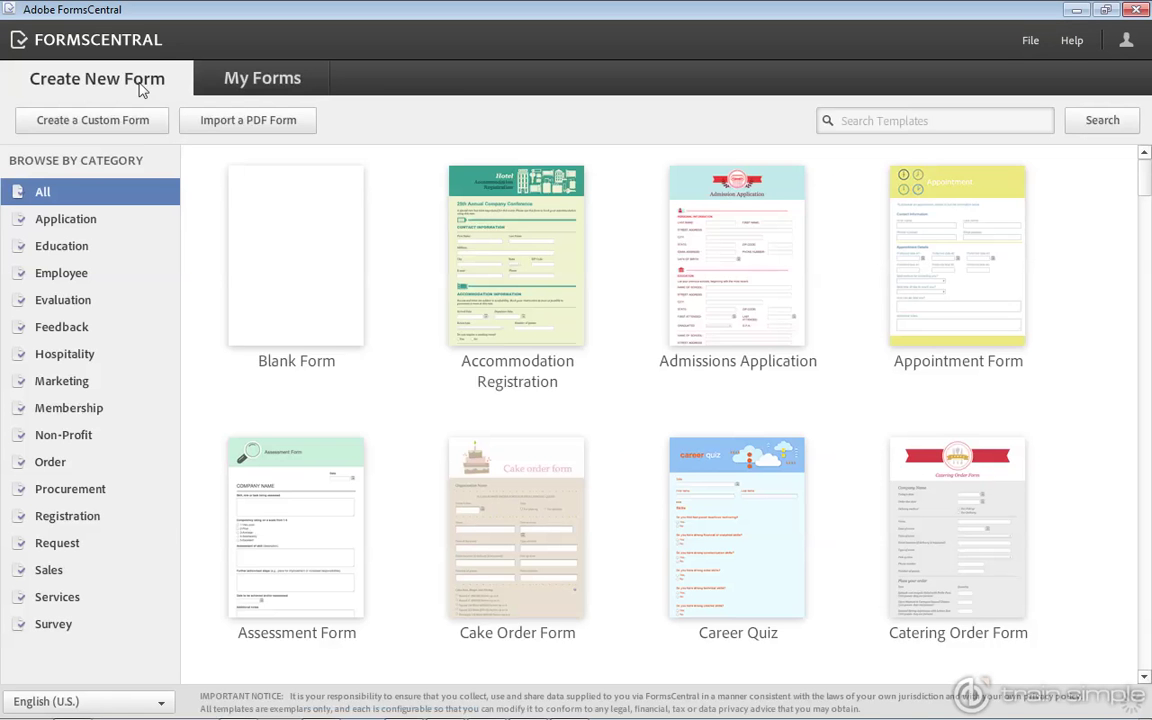
click(262, 122)
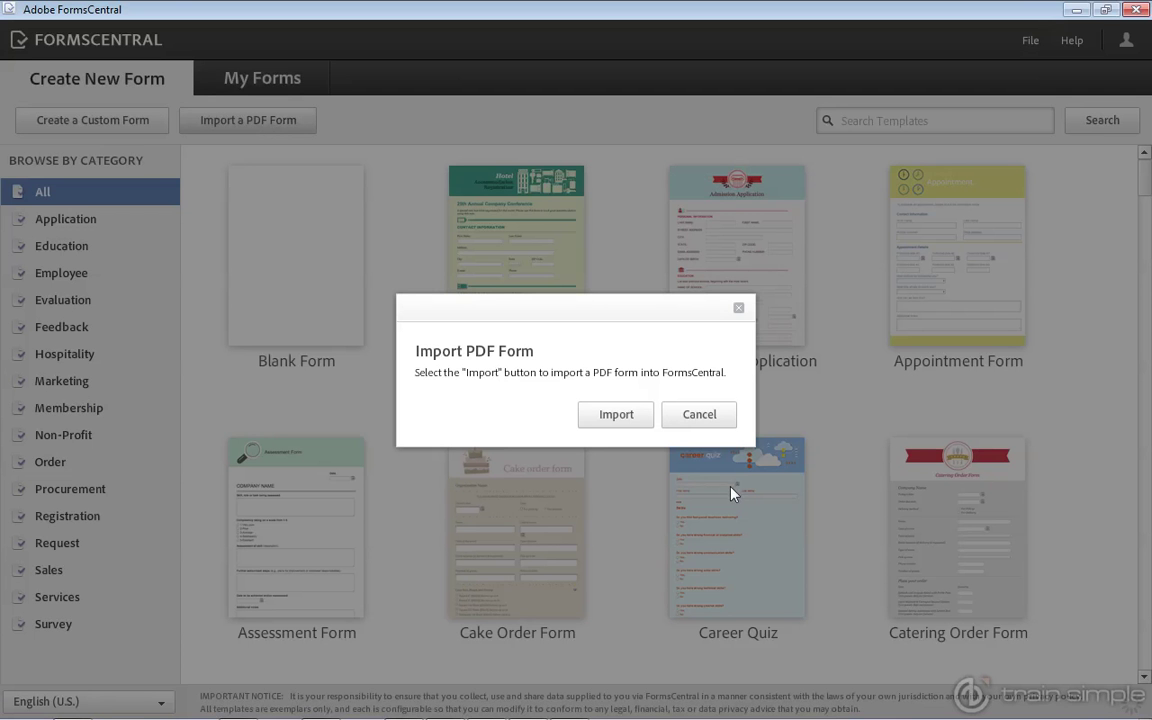
click(614, 413)
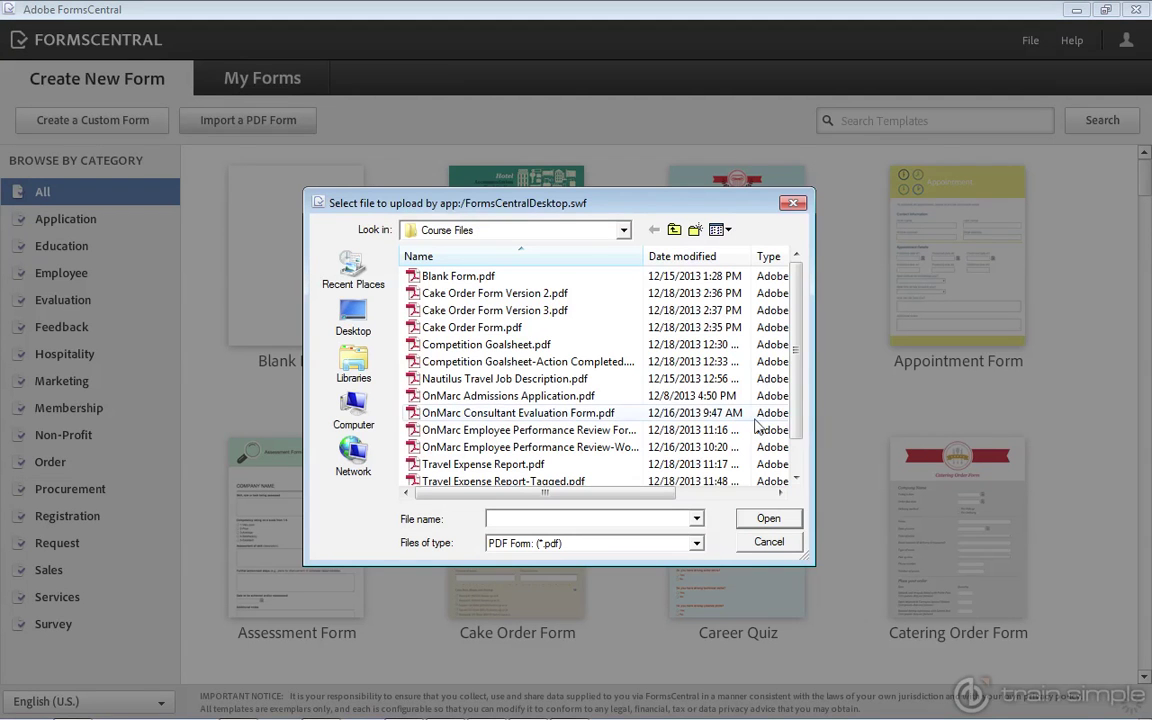
click(505, 418)
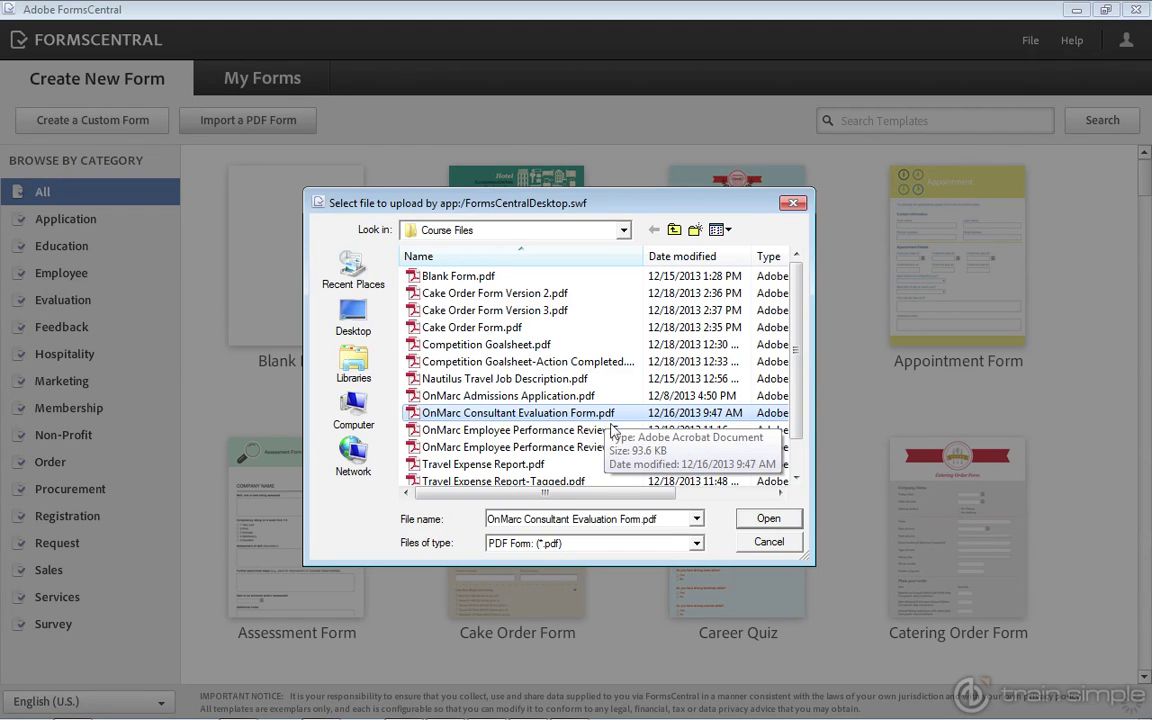
click(768, 520)
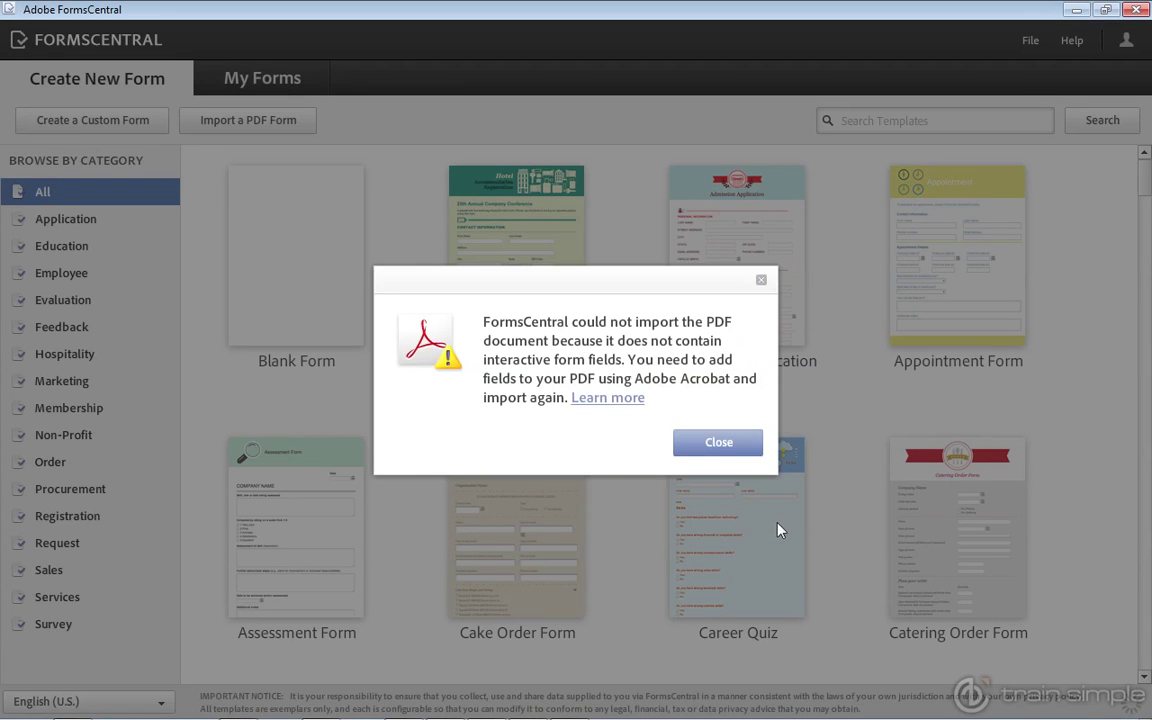
click(717, 442)
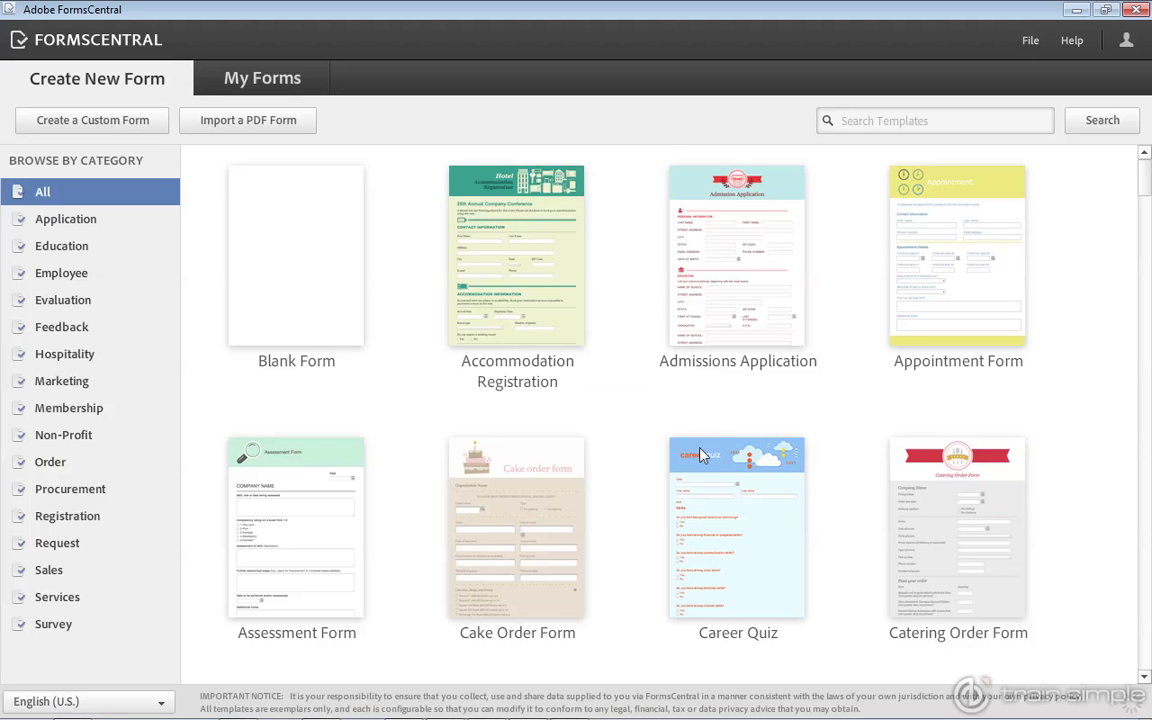
Step: Check the saved forms list, then start a new import and upload Cake Order Form.pdf
click(278, 82)
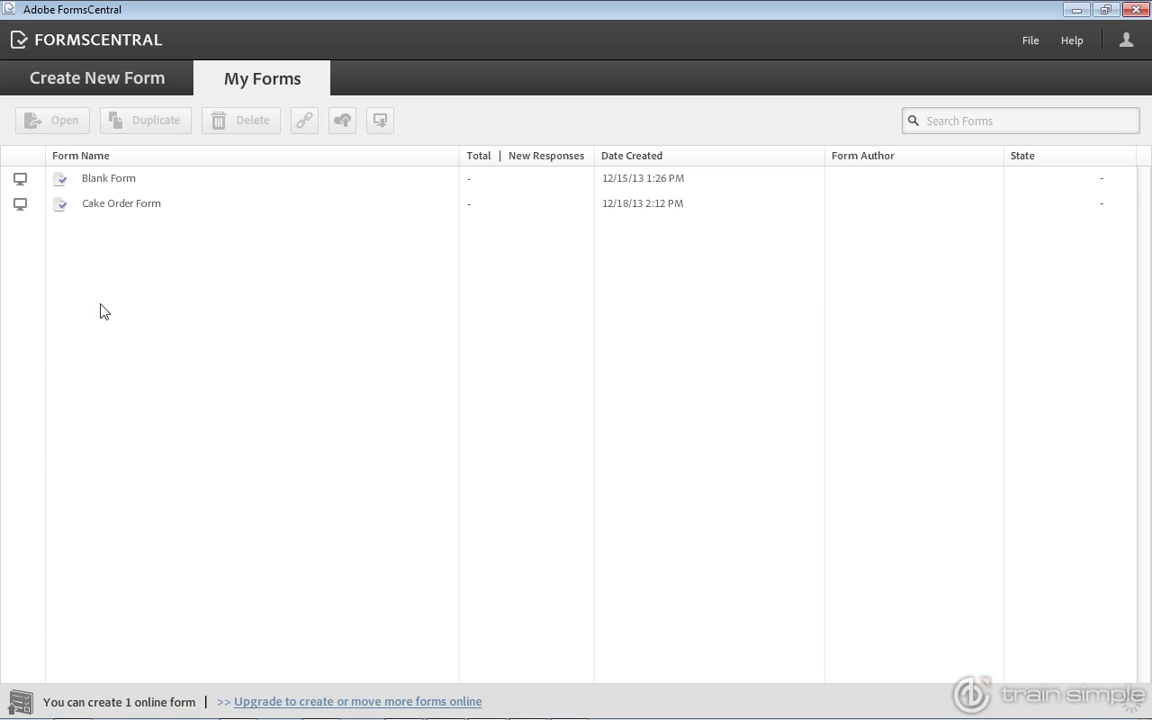
click(106, 78)
click(228, 124)
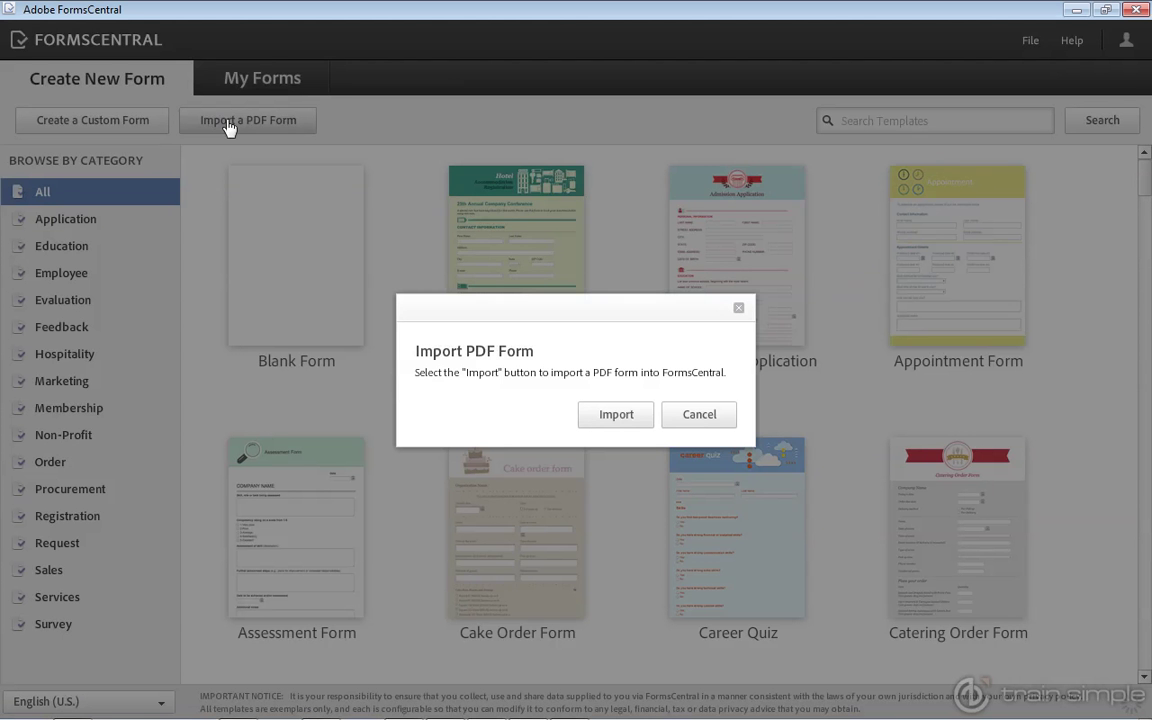
click(609, 414)
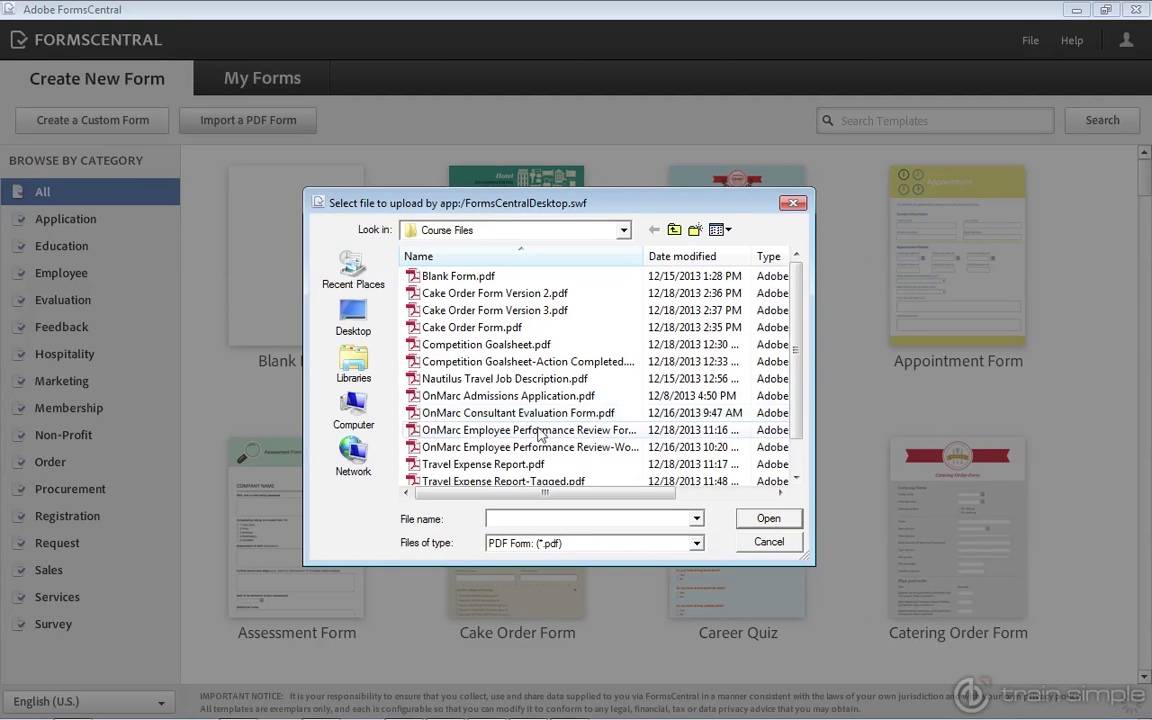
click(510, 332)
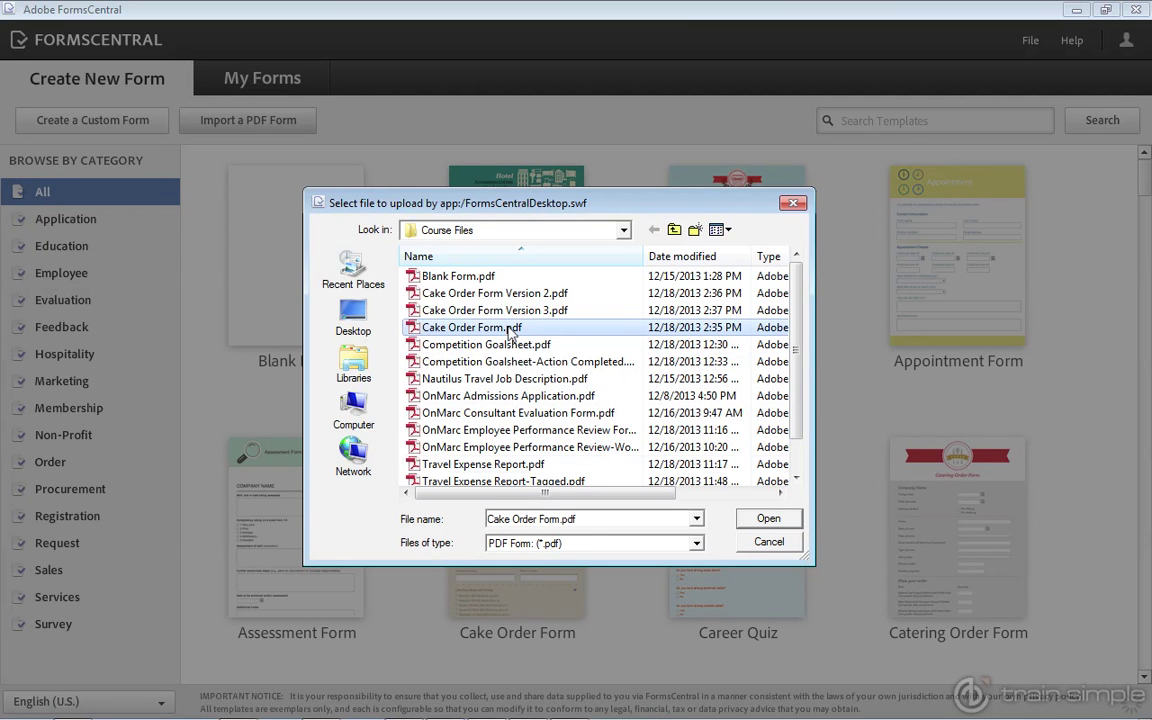
click(768, 518)
key(Return)
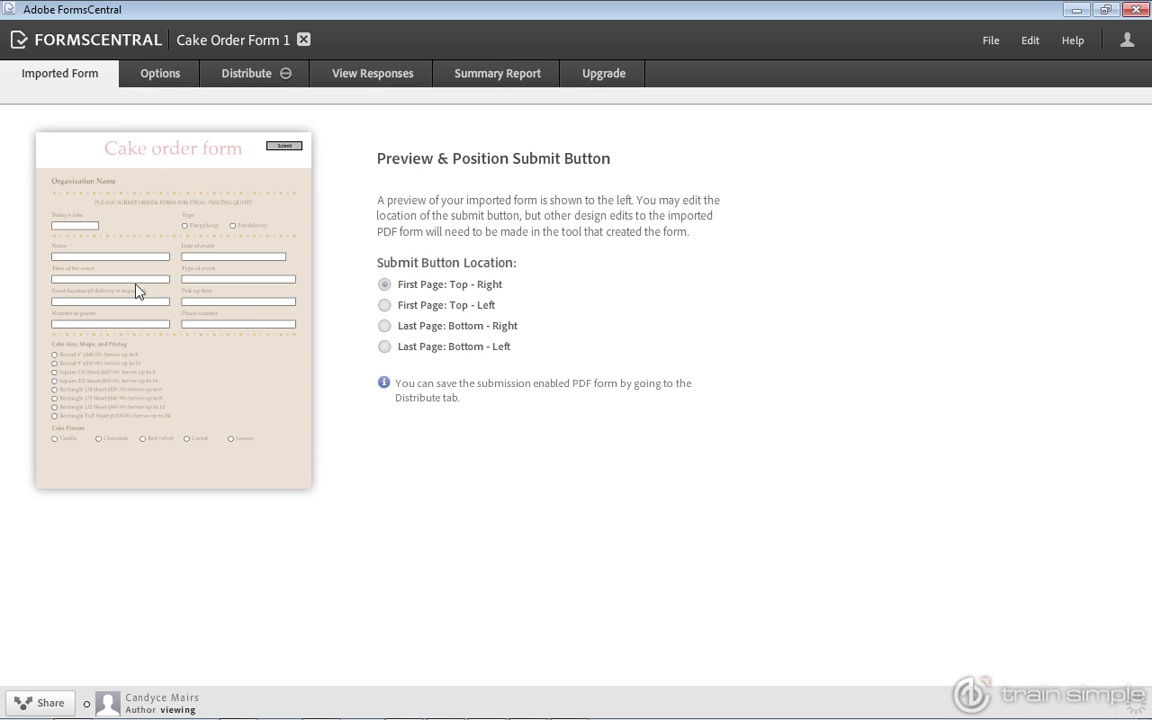
Step: Once Cake Order Form 1 finishes importing, view its Options settings
click(163, 76)
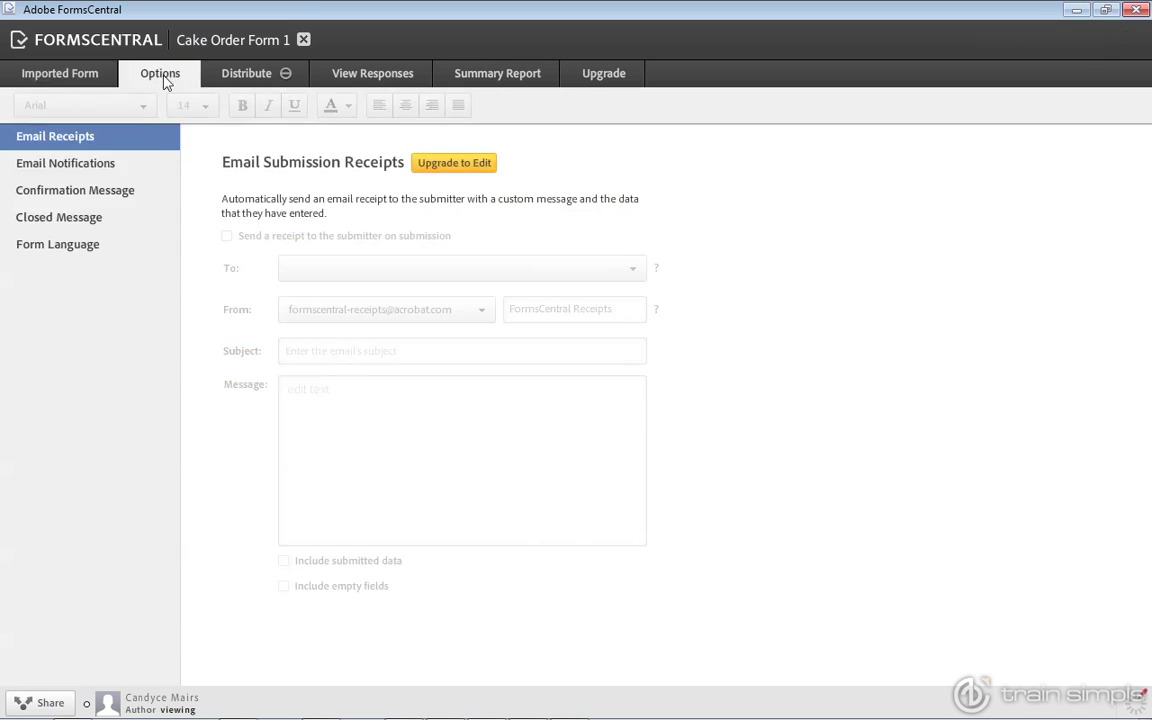
Step: Review Cake Order Form 1's Distribute settings, then its empty responses table (0 of 50)
click(248, 77)
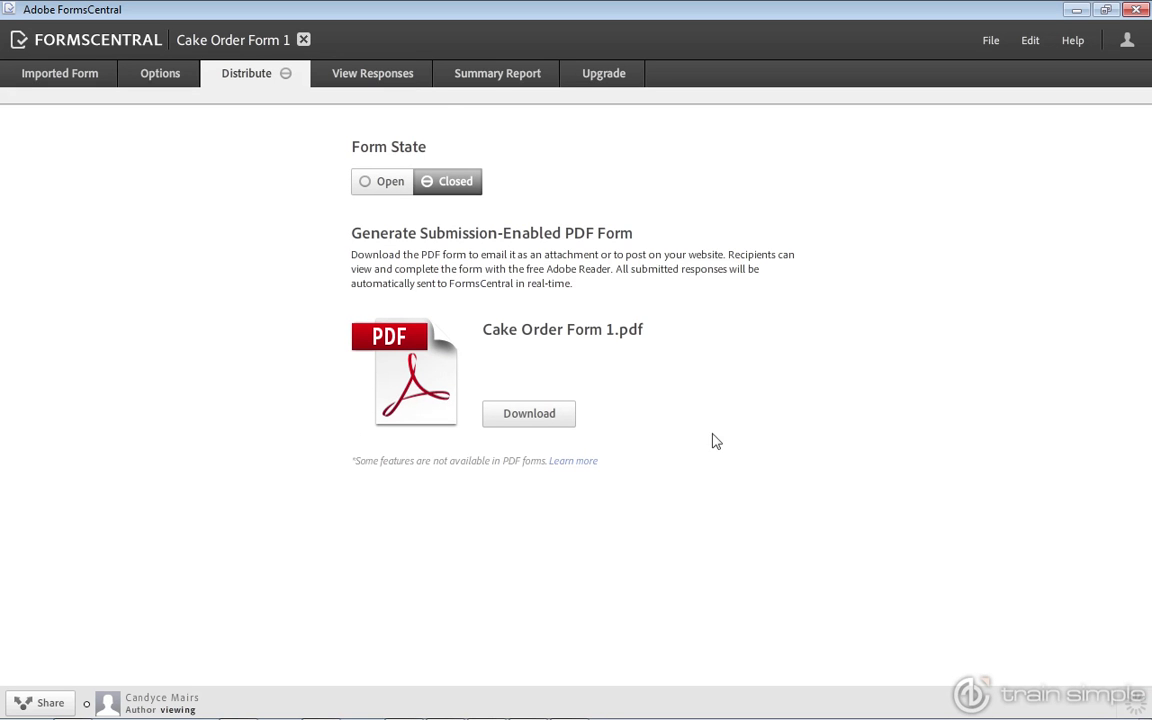
click(386, 75)
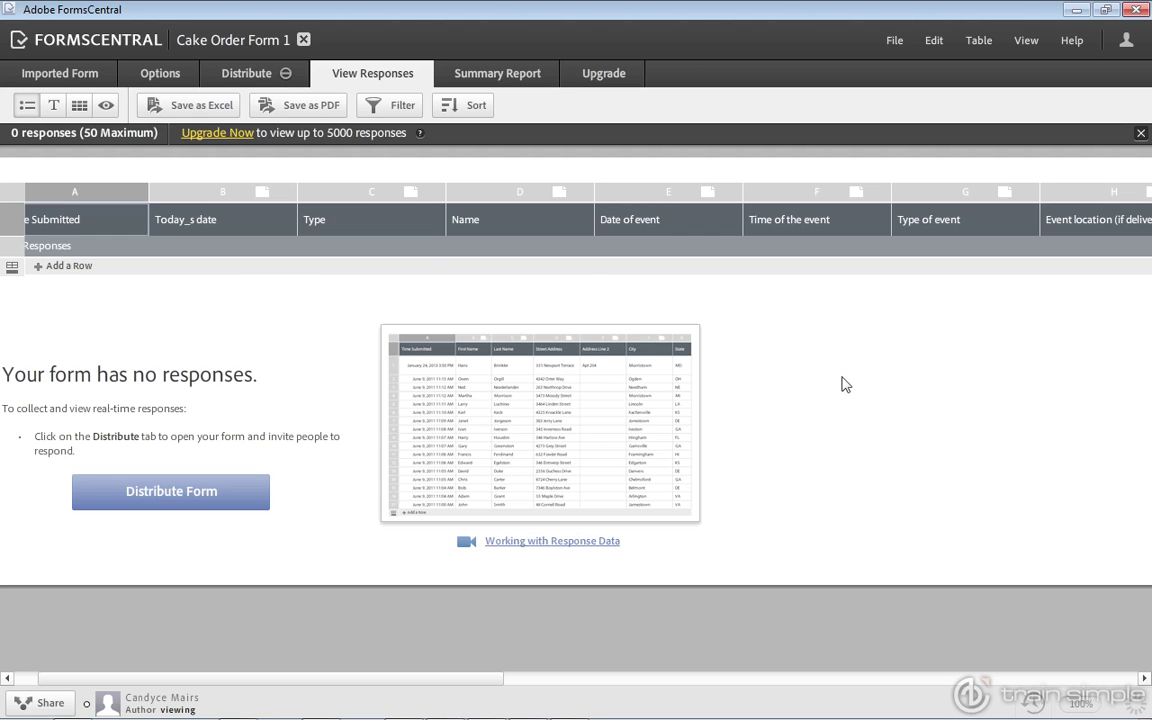
Step: Review Cake Order Form 1's empty summary report, then view the Basic and Plus upgrade plans
click(489, 73)
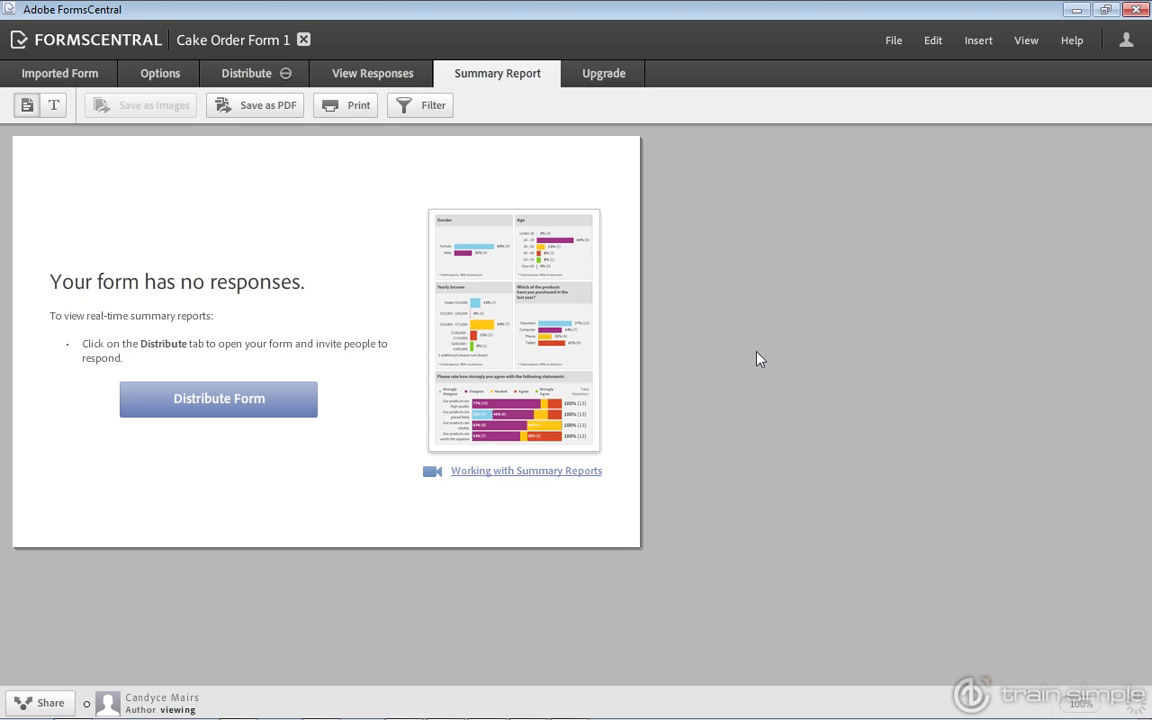
click(595, 83)
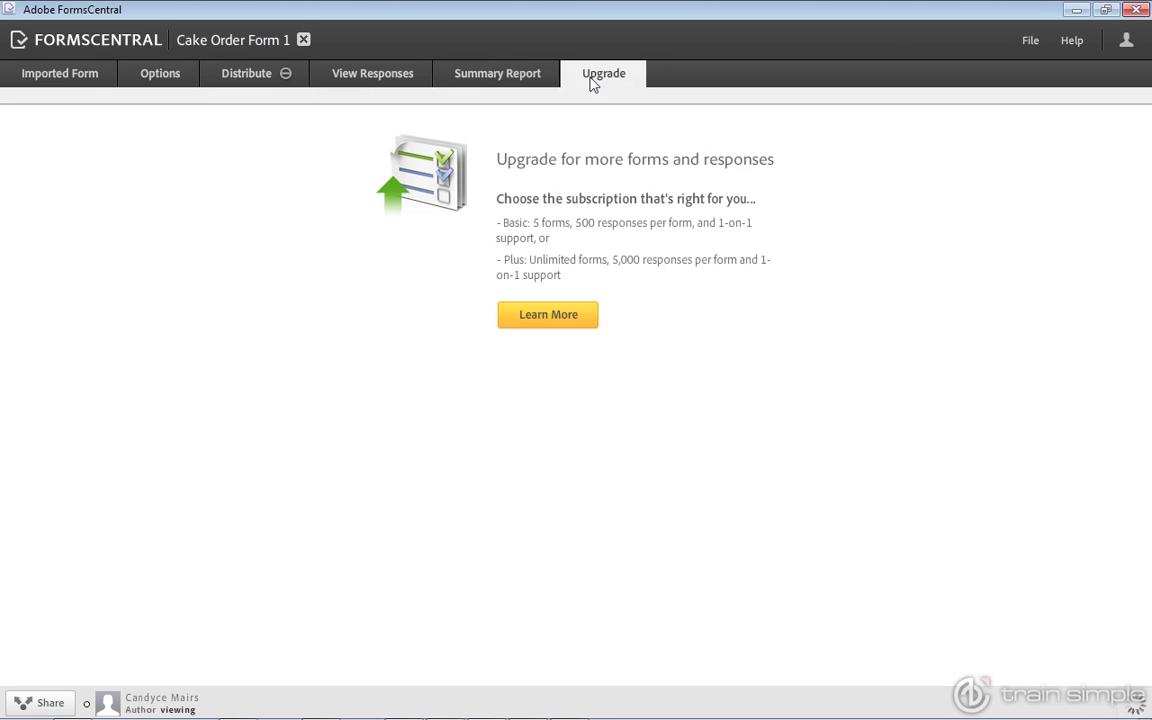